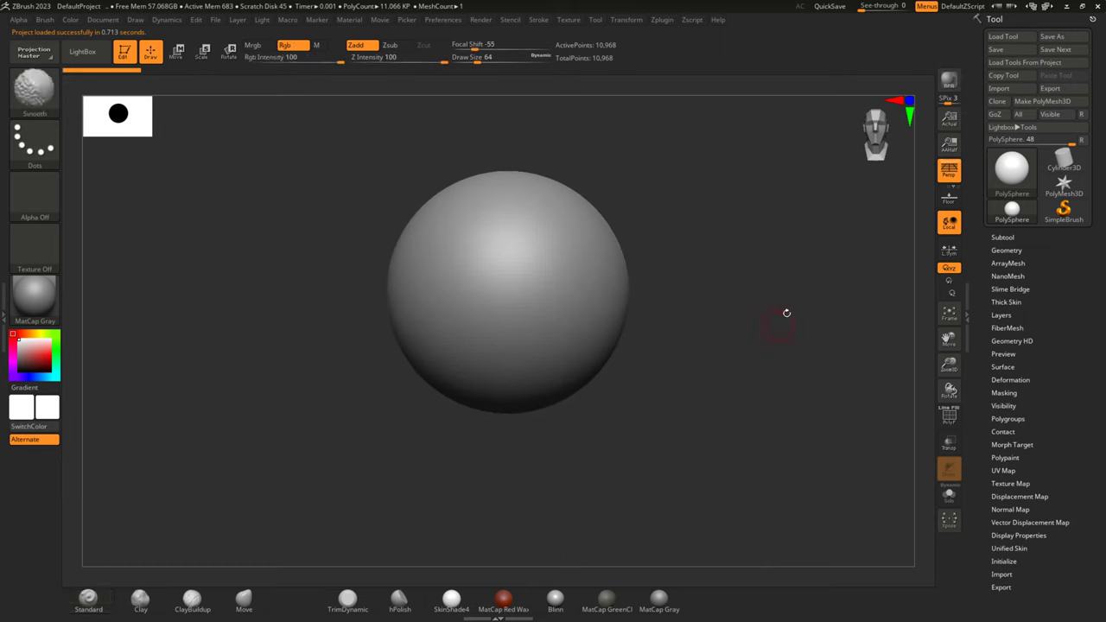
Insert a Cylinder3D as a new subtool.
left_click(1002, 237)
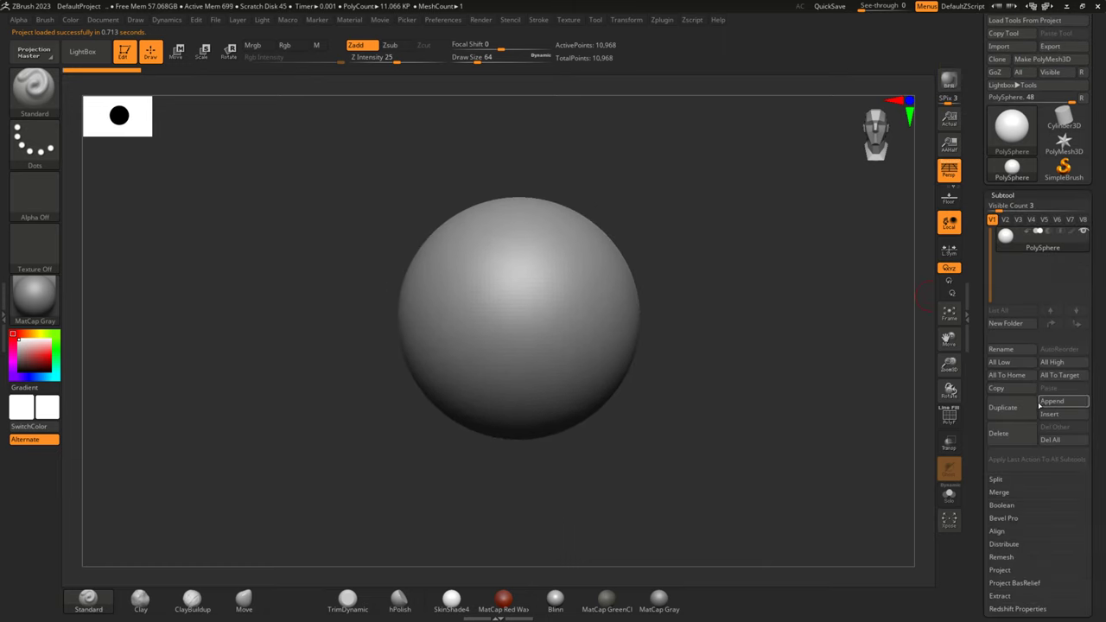
left_click(1001, 433)
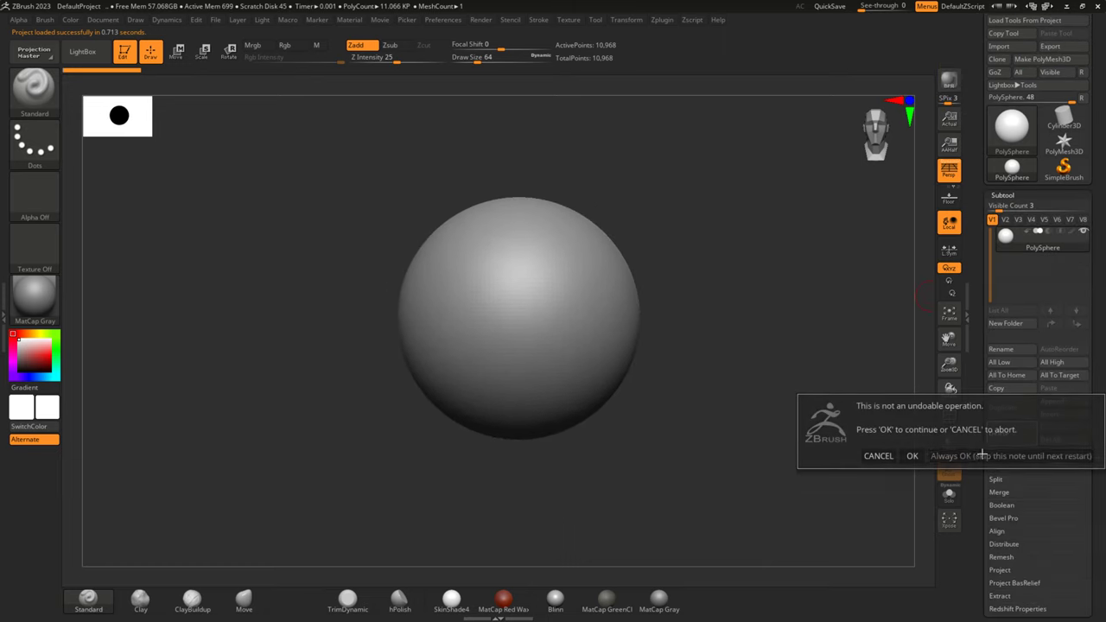
left_click(880, 454)
left_click(1049, 414)
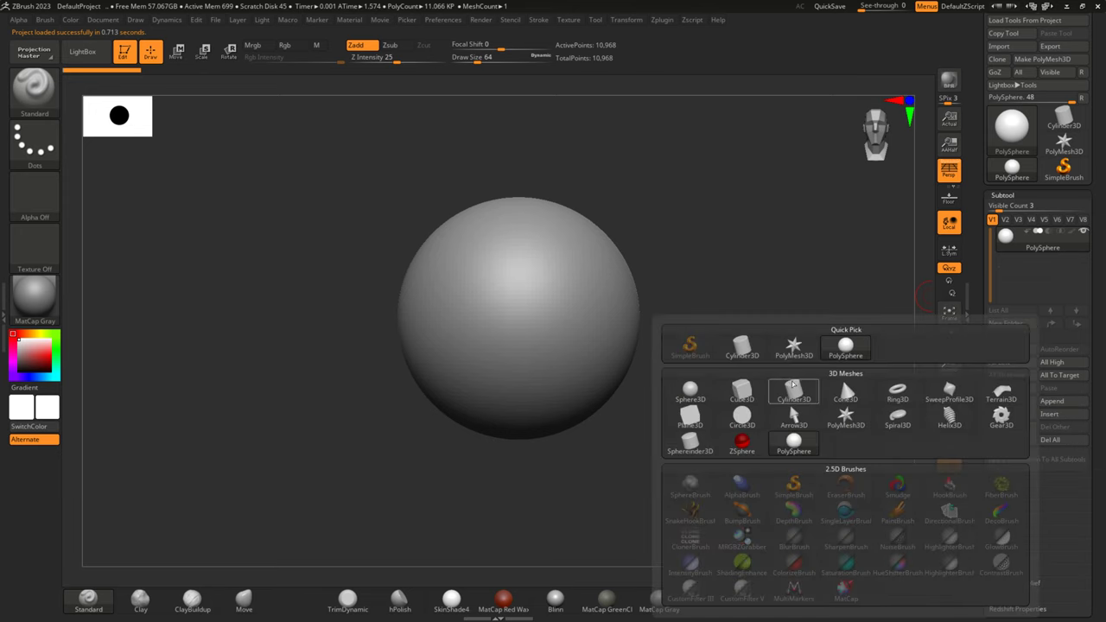
left_click(794, 389)
Delete the PolySphere subtool so only the cylinder remains.
left_click(1037, 243)
left_click(999, 433)
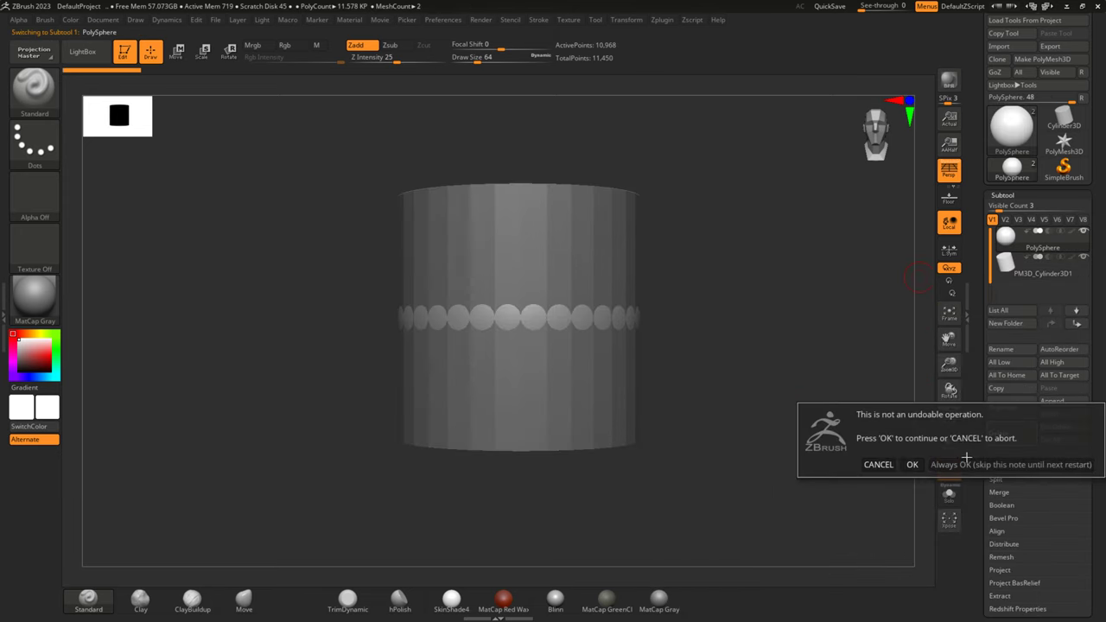
left_click(914, 465)
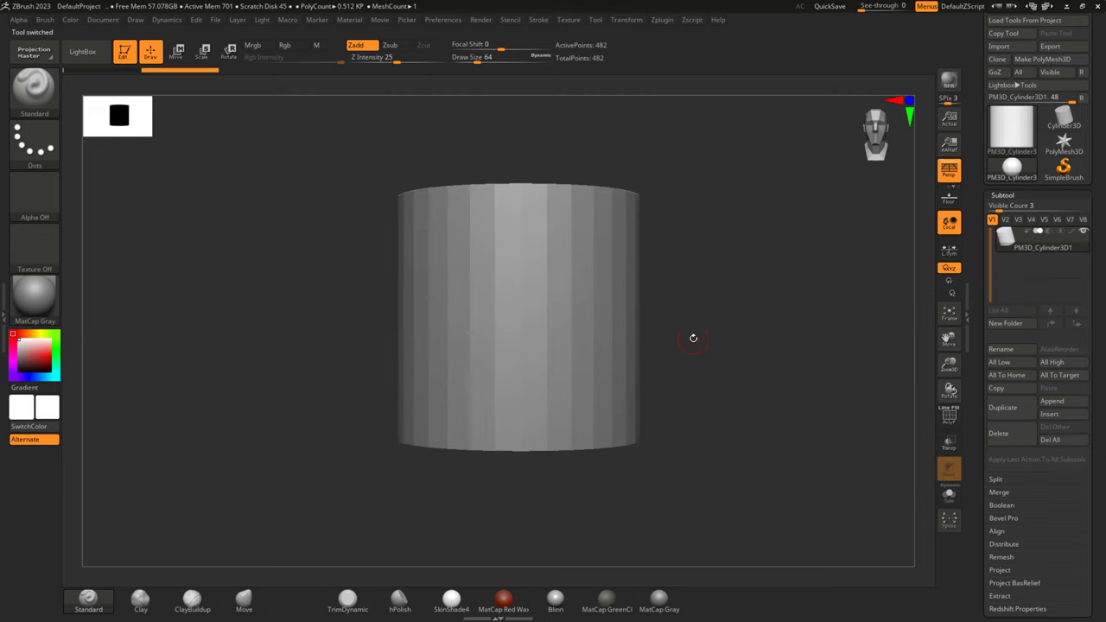
Scale the cylinder along Y with the gizmo into a tall, slim column.
left_click(177, 51)
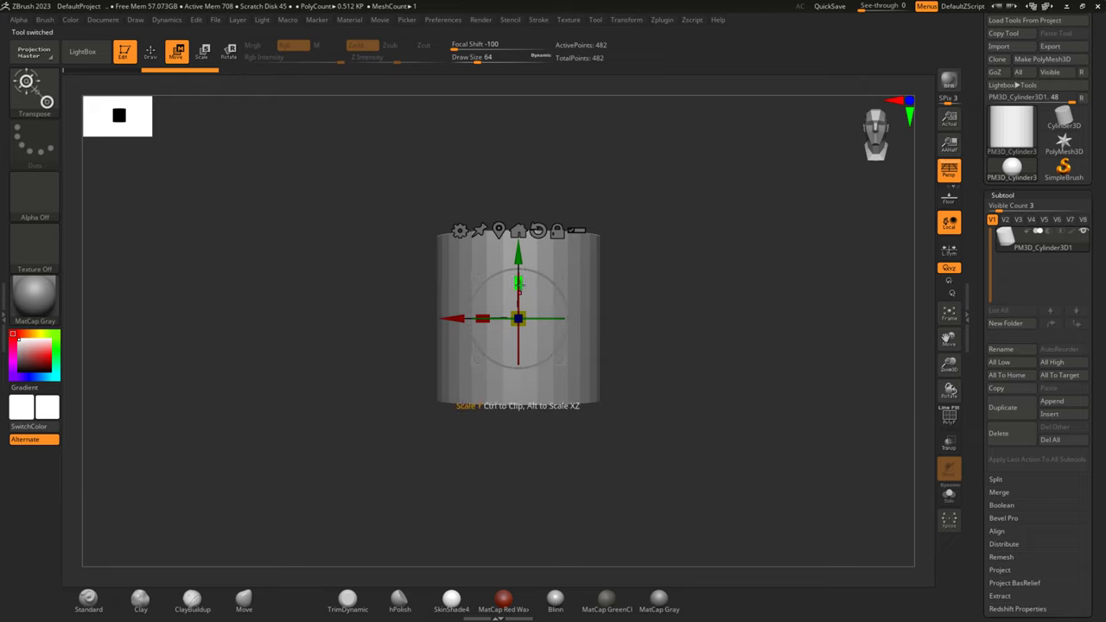
left_click_drag(518, 283, 720, 279)
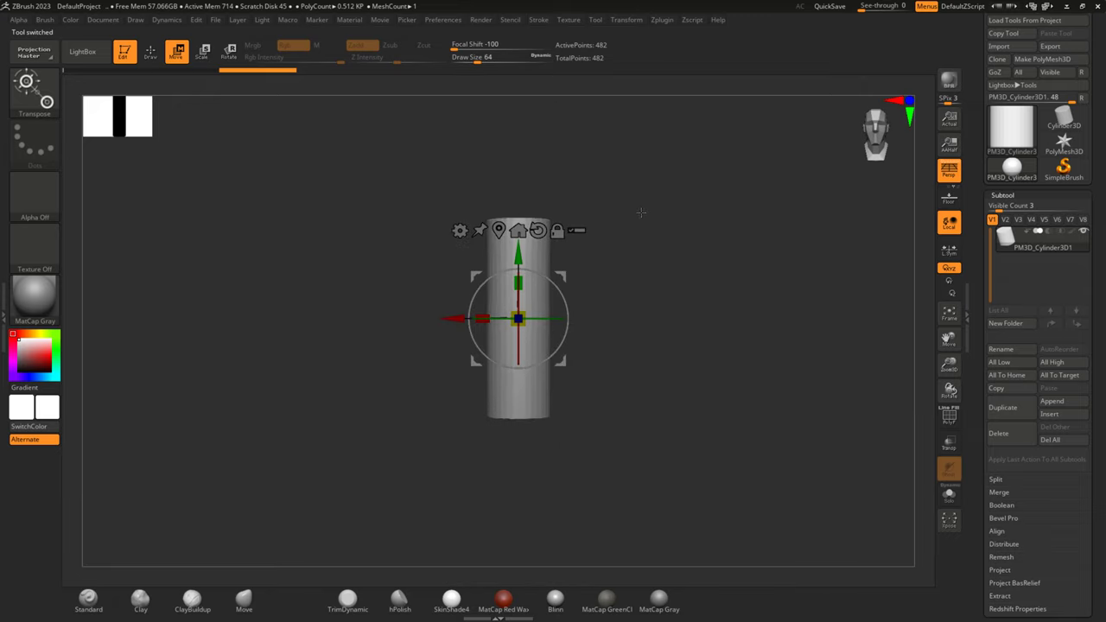
key("ctrl+z")
mouse_move(518, 283)
left_mouse_down()
mouse_move(525, 262)
mouse_move(623, 267)
left_mouse_up()
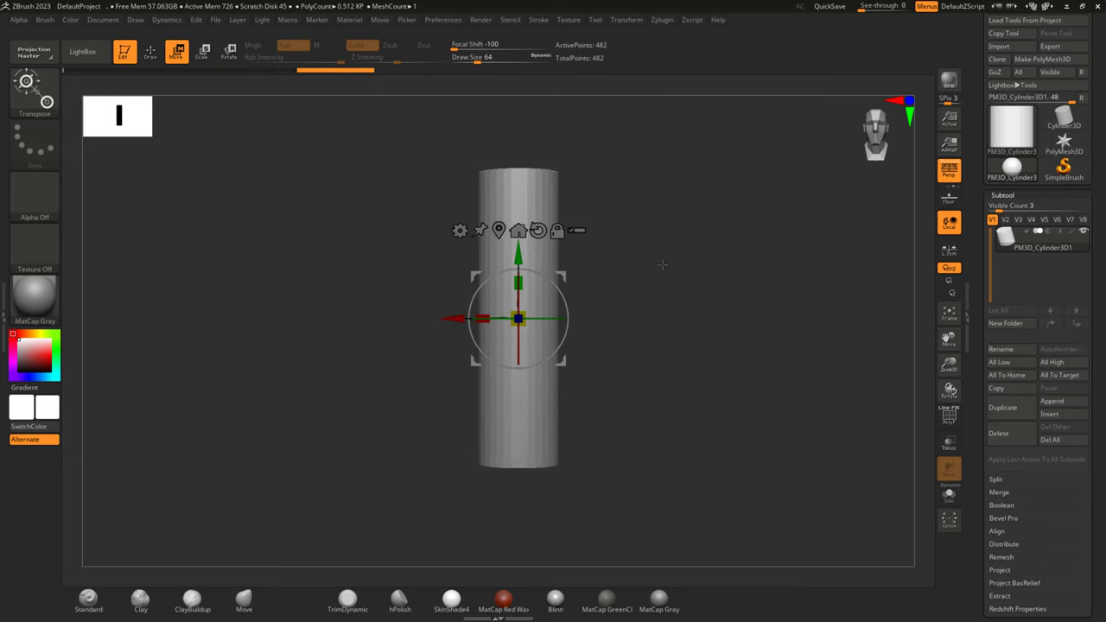
left_click(460, 230)
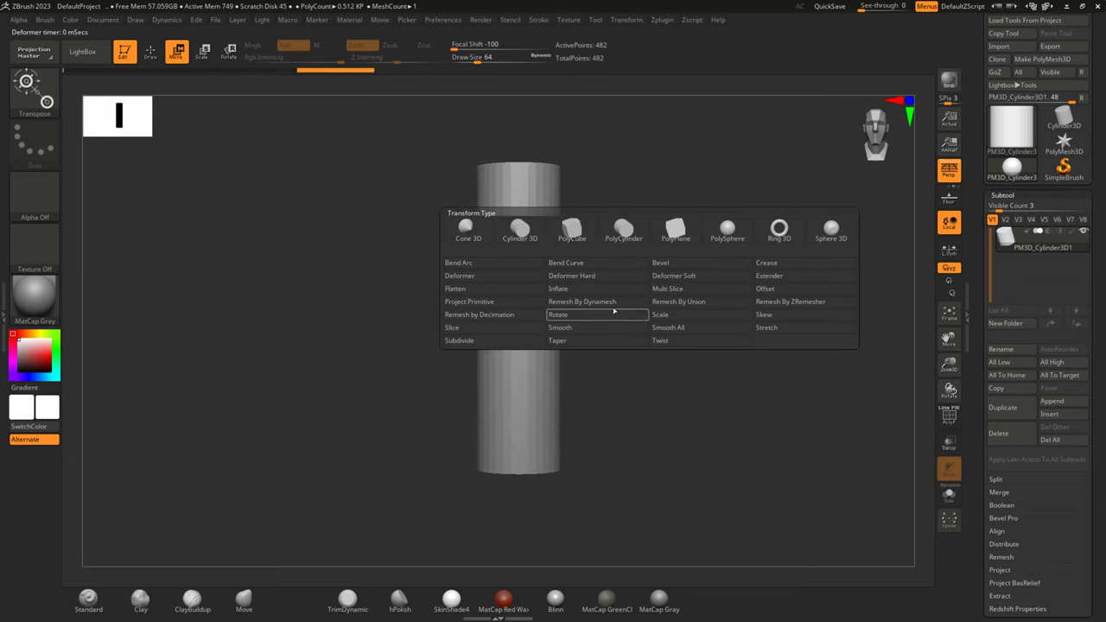
Apply a Taper deformer that narrows the column's top into a sharp point.
left_click(567, 342)
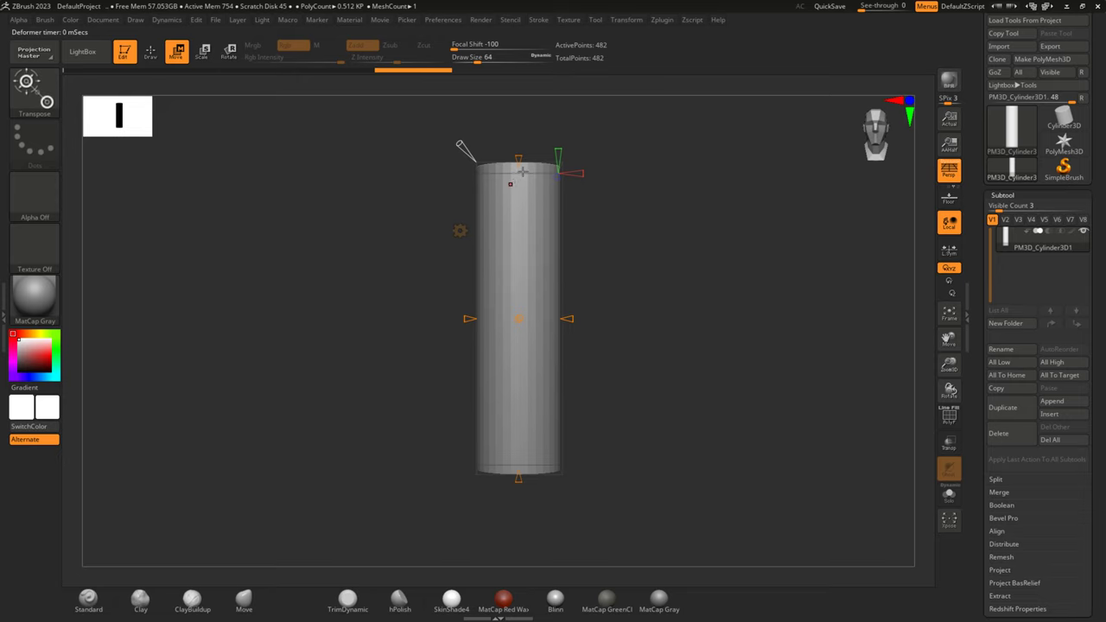
left_click_drag(517, 177, 516, 214)
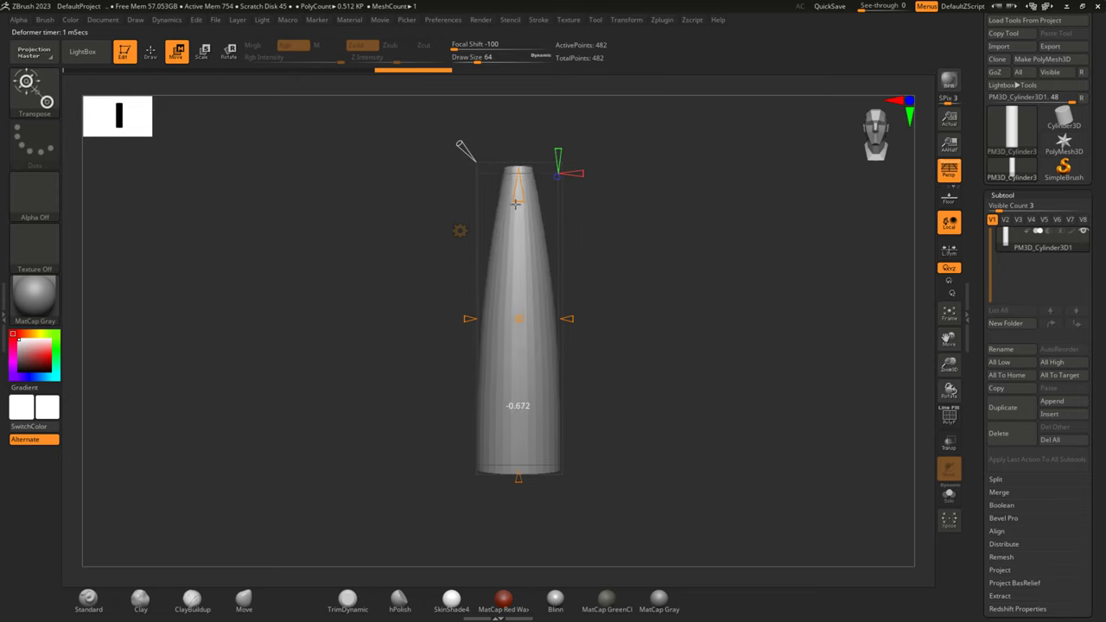
left_click_drag(516, 214, 517, 213)
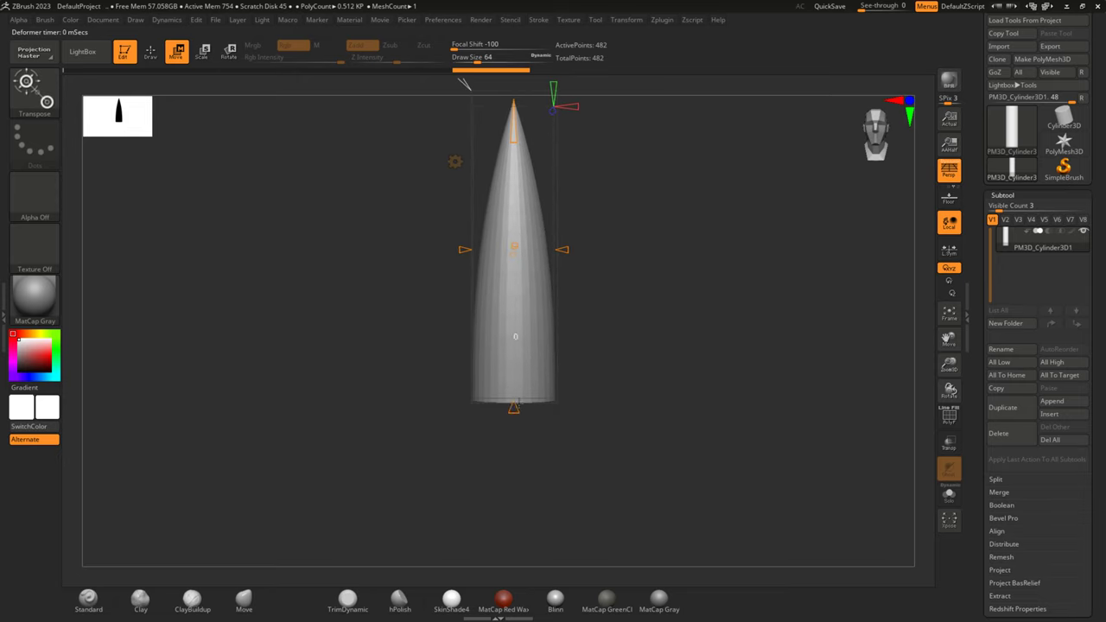
left_click_drag(517, 391, 517, 381)
mouse_move(691, 250)
right_mouse_down("ctrl")
mouse_move(664, 237)
mouse_move(694, 302)
right_mouse_up("ctrl")
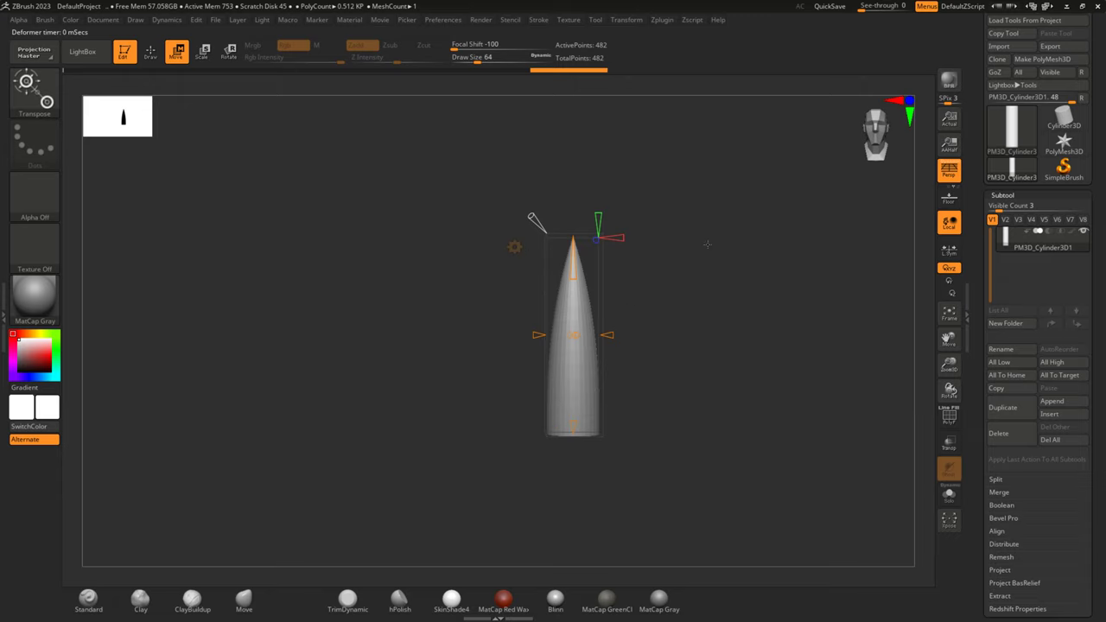
left_click(514, 247)
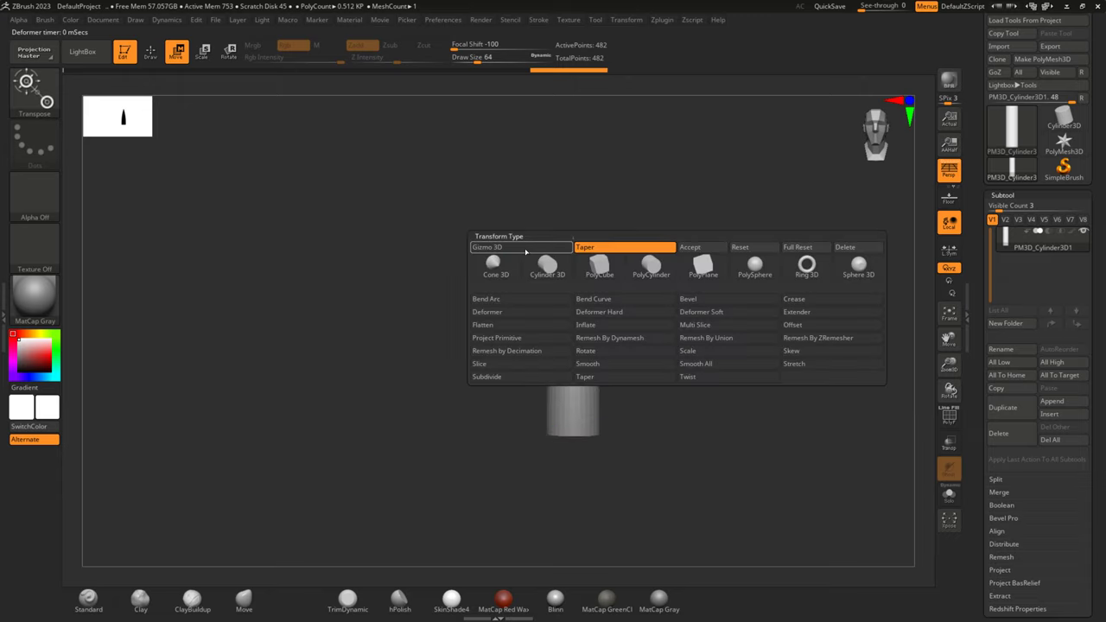
Remove the Taper deformer and undo back to the plain tall cylinder.
left_click(853, 247)
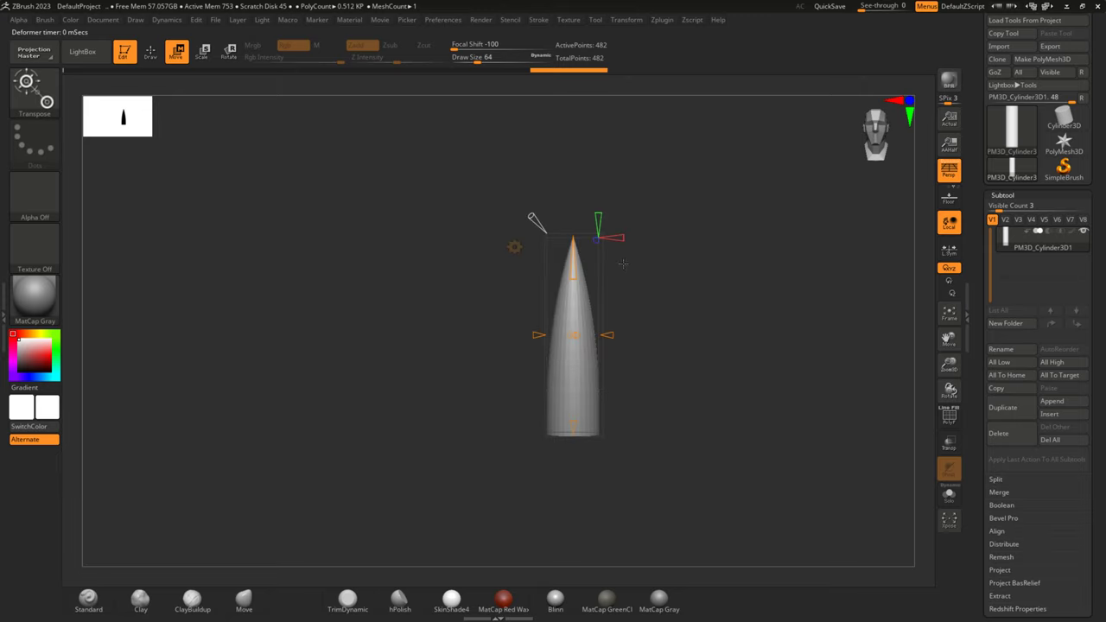
key("ctrl+z")
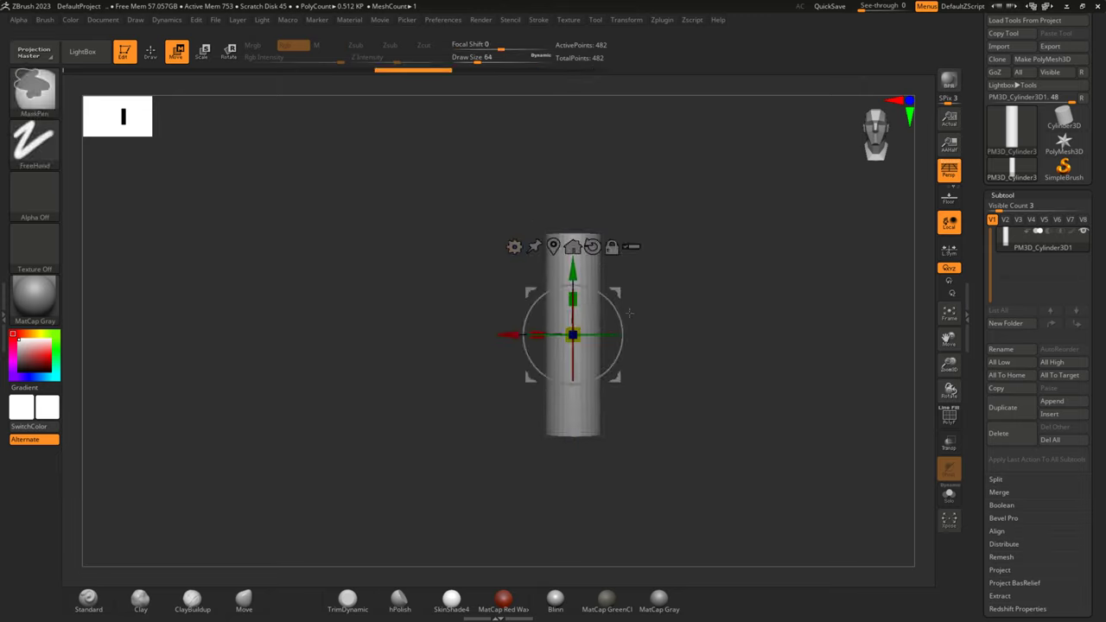
left_click_drag(572, 299, 572, 260)
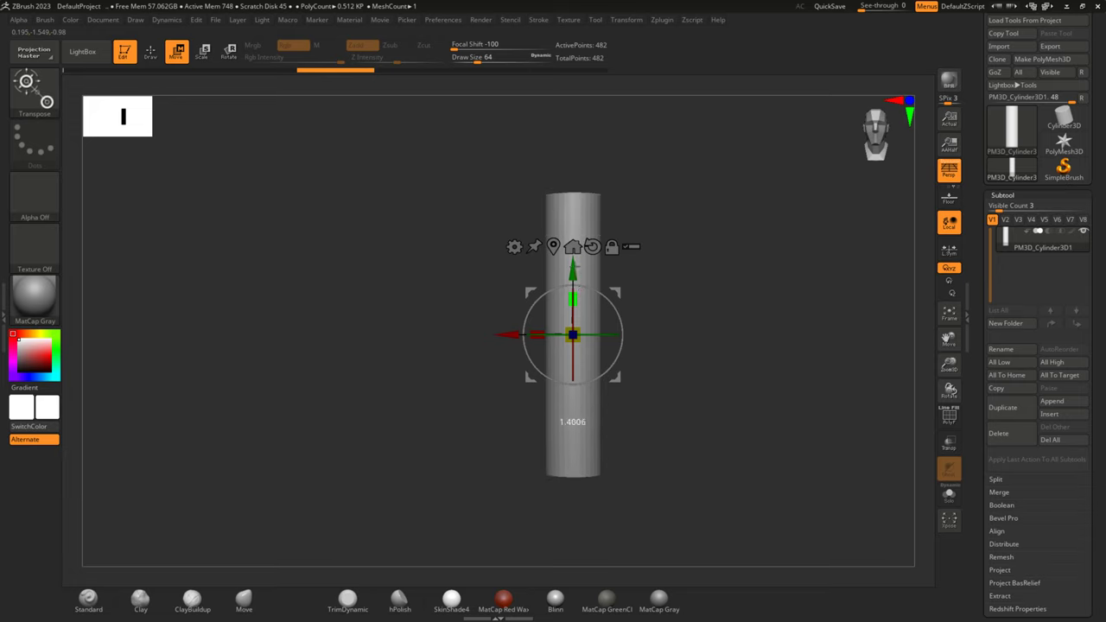
key("ctrl+z")
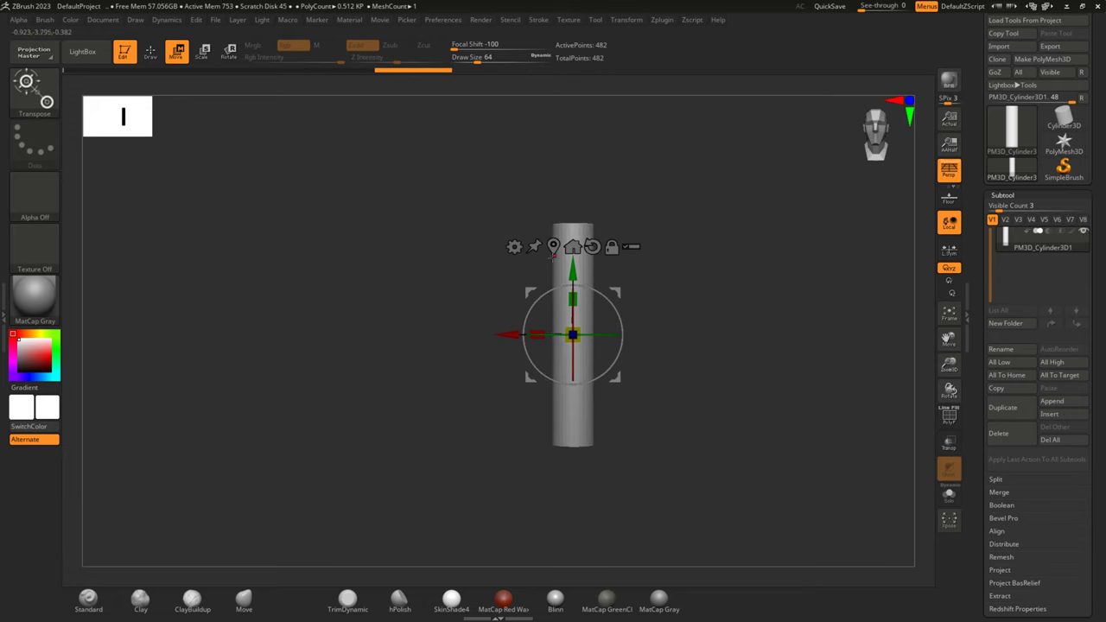
Reapply Taper to form a slender pointed cone and accept it into the mesh.
left_click(515, 247)
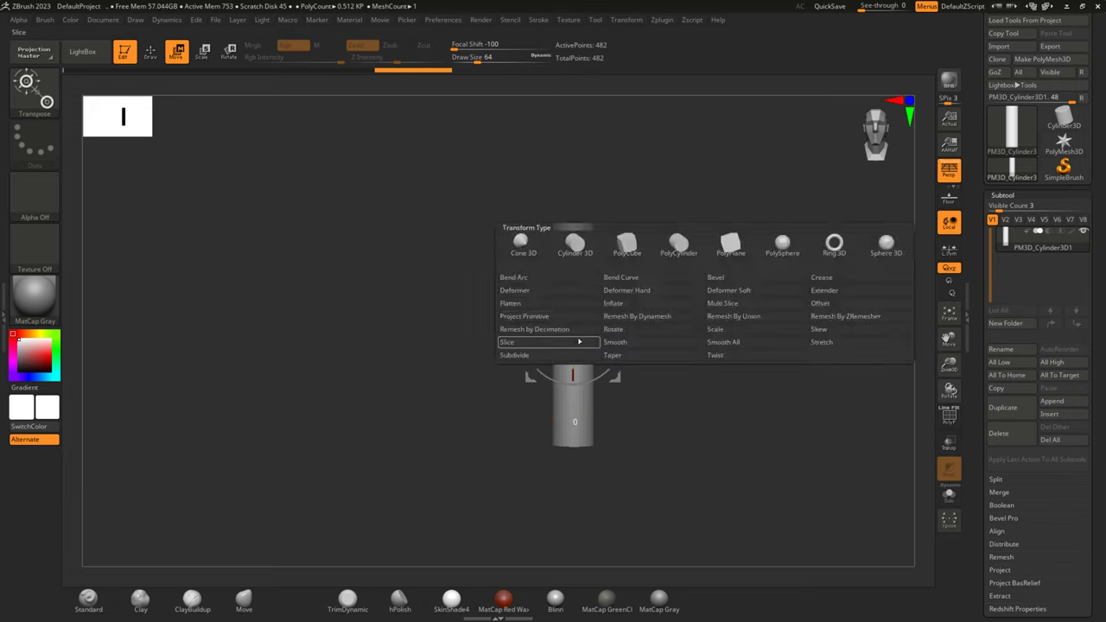
left_click(607, 350)
left_click_drag(572, 213, 574, 273)
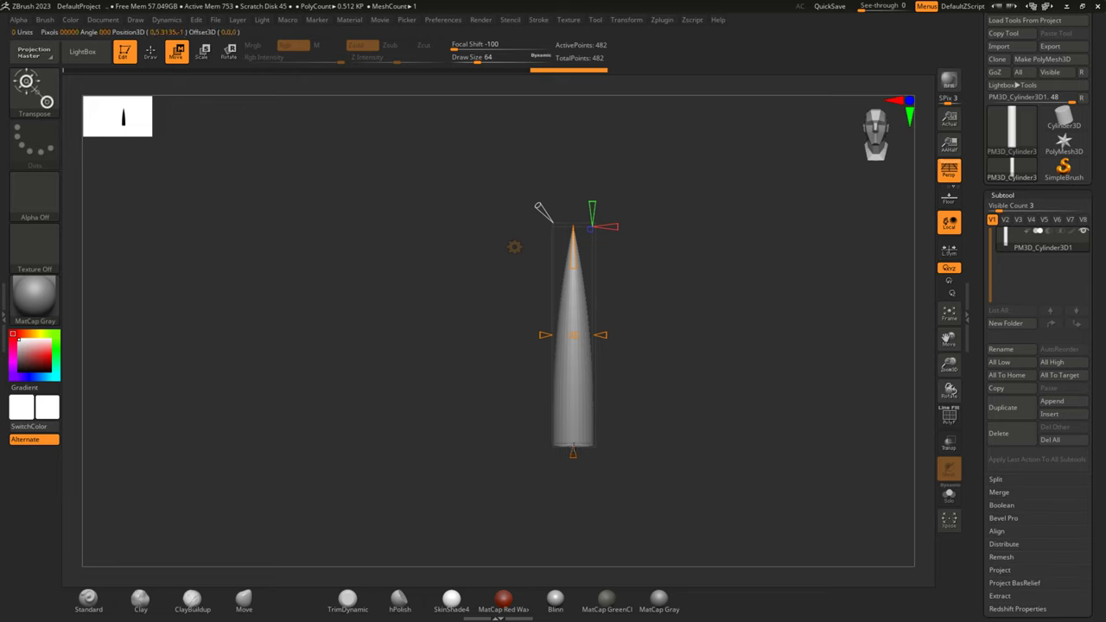
left_click_drag(572, 451, 574, 427)
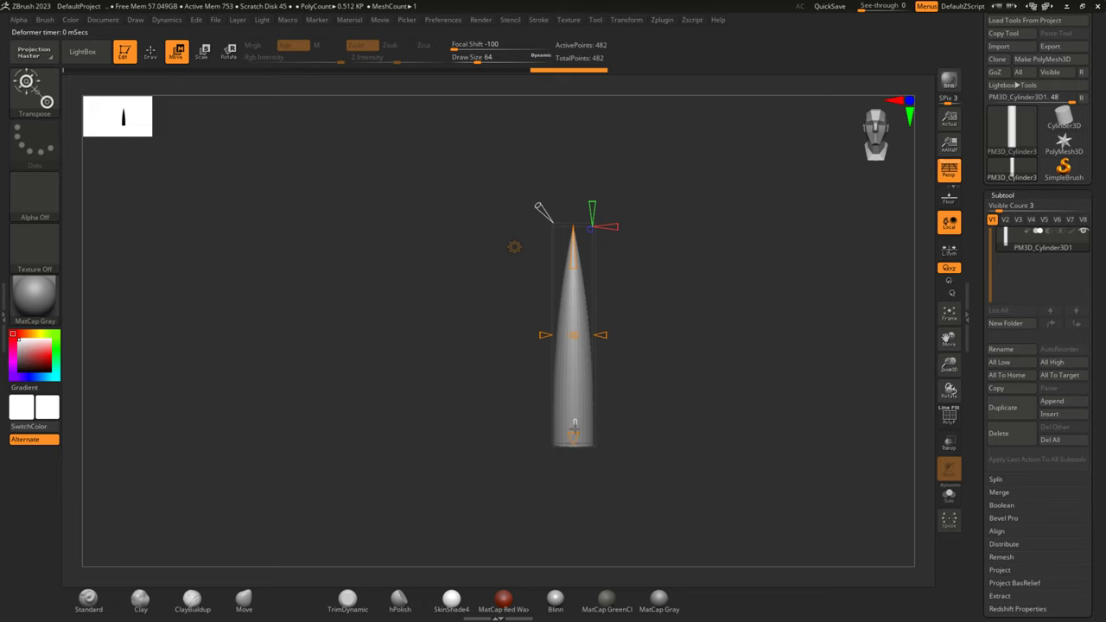
left_click(514, 247)
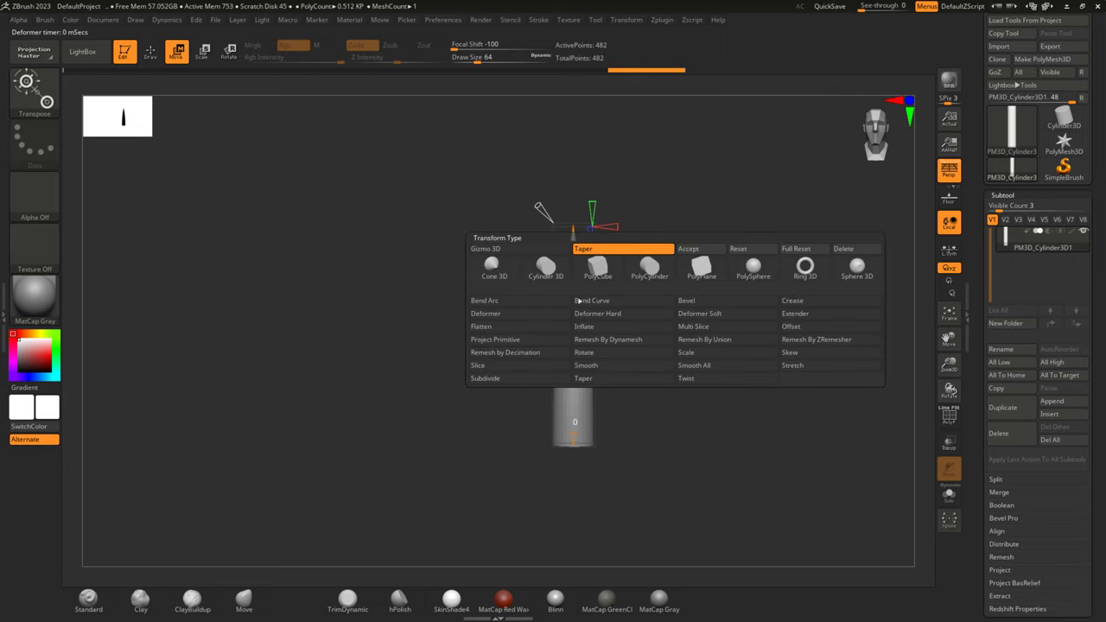
left_click(690, 250)
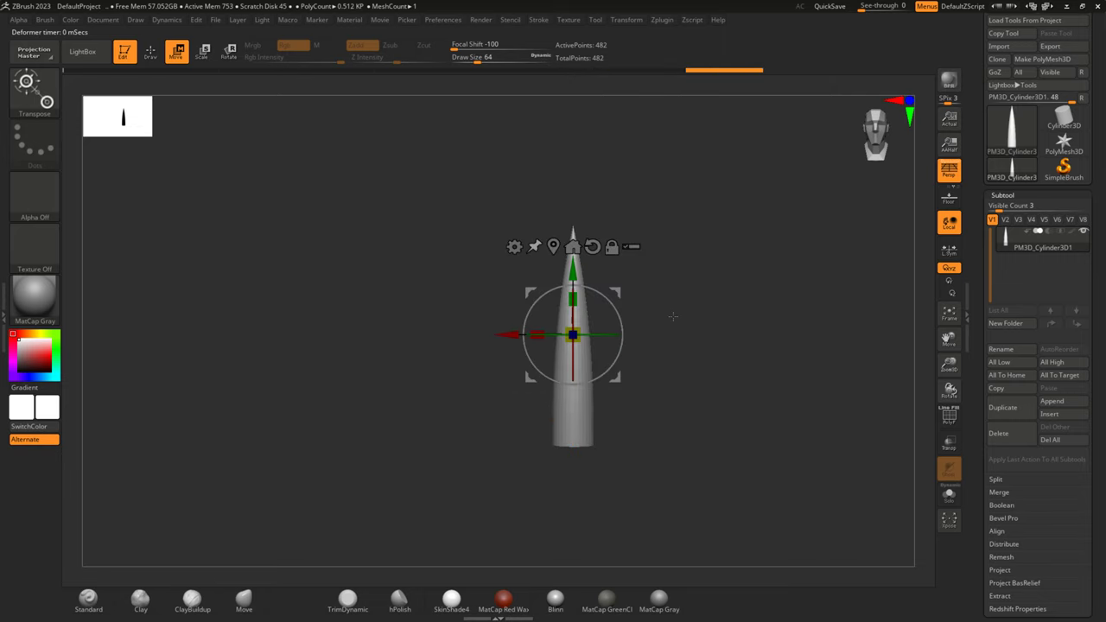
Turn on the PolyF wireframe and snap to a straight front view of the cone.
scroll(717, 380, "up", 5)
left_click_drag(731, 346, 941, 486)
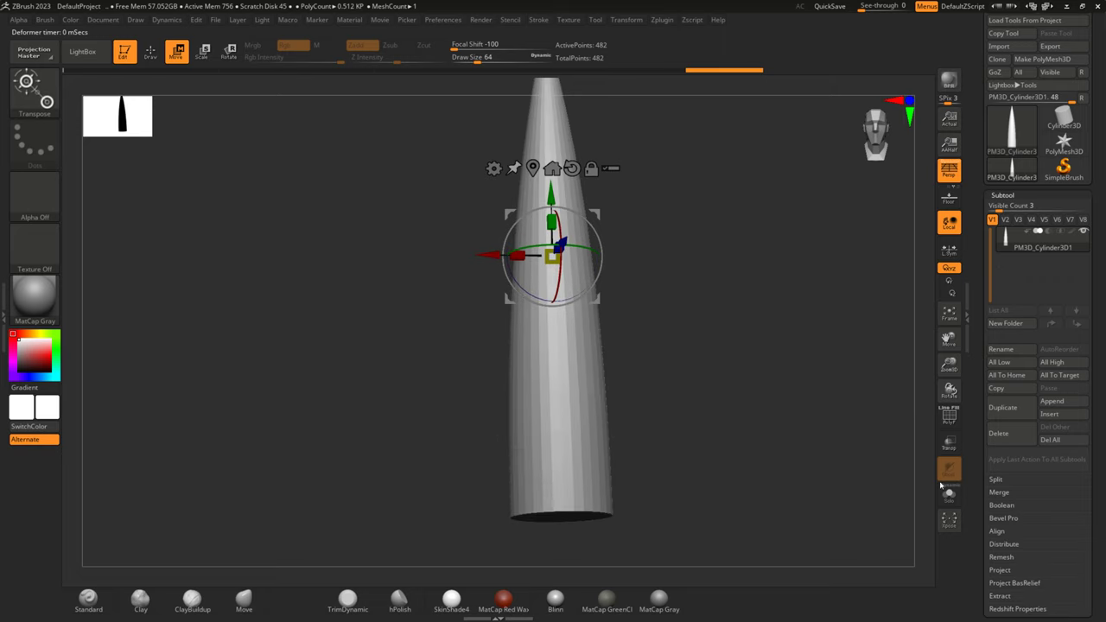
left_click(949, 418)
left_click(949, 419)
left_click(949, 419)
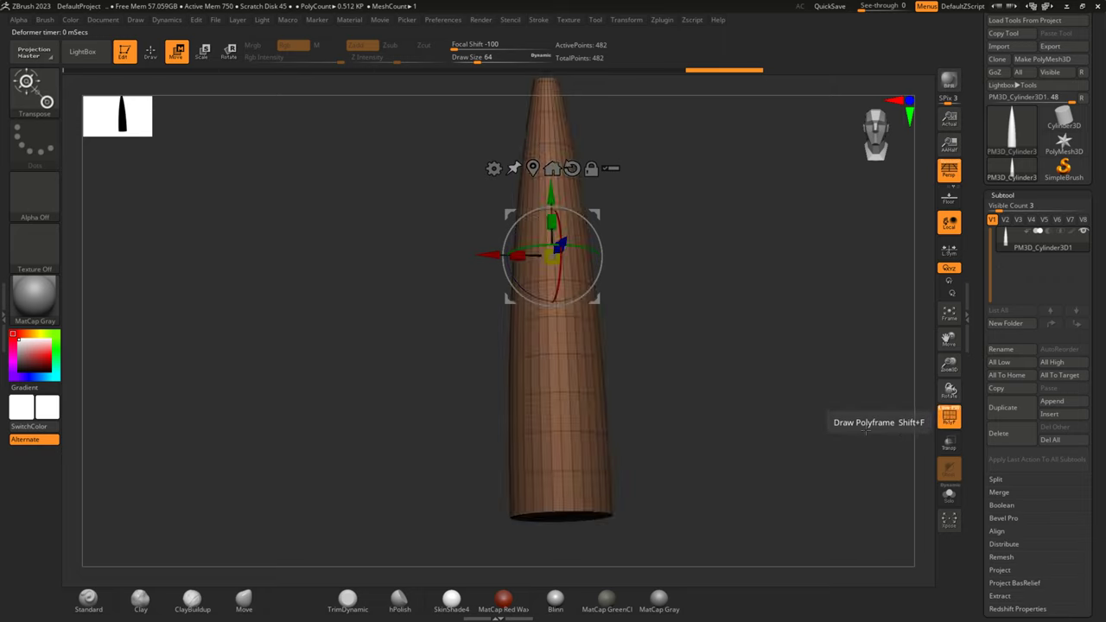
mouse_move(782, 197)
left_mouse_down("shift")
mouse_move(794, 301)
mouse_move(815, 314)
mouse_move(822, 343)
mouse_move(776, 323)
mouse_move(778, 285)
left_mouse_up("shift")
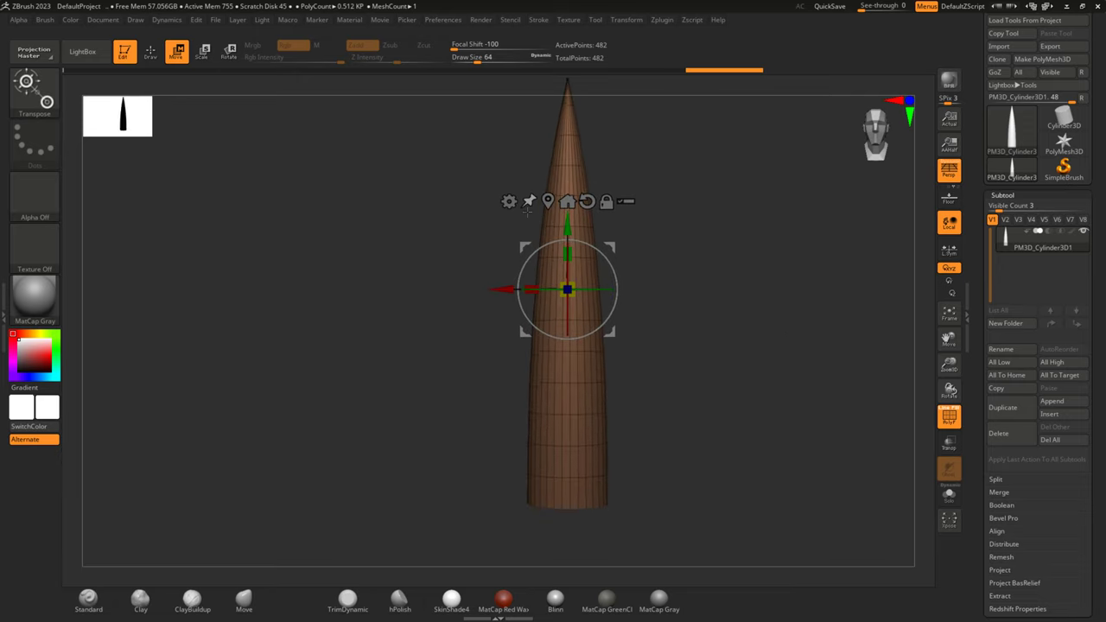
Switch to Draw mode and select the ZModeler brush (B, Z, M).
left_click(150, 56)
mouse_move(444, 247)
left_mouse_down()
mouse_move(469, 260)
mouse_move(420, 267)
mouse_move(443, 281)
mouse_move(407, 322)
mouse_move(403, 249)
left_mouse_up()
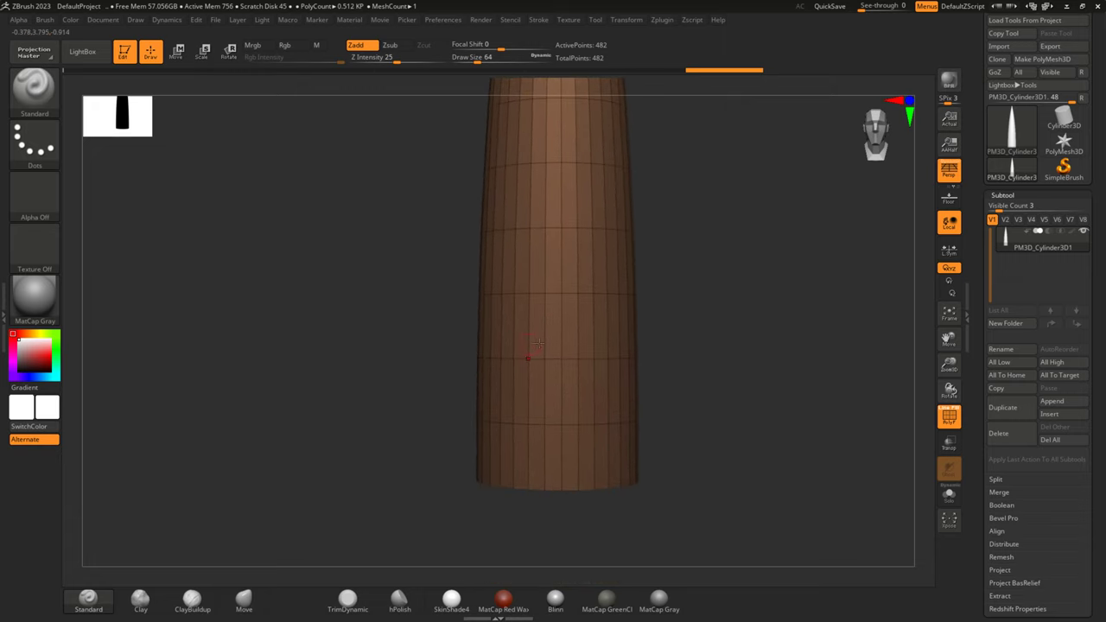
mouse_move(706, 348)
left_mouse_down()
mouse_move(748, 370)
mouse_move(766, 242)
mouse_move(785, 306)
mouse_move(753, 264)
mouse_move(700, 277)
left_mouse_up()
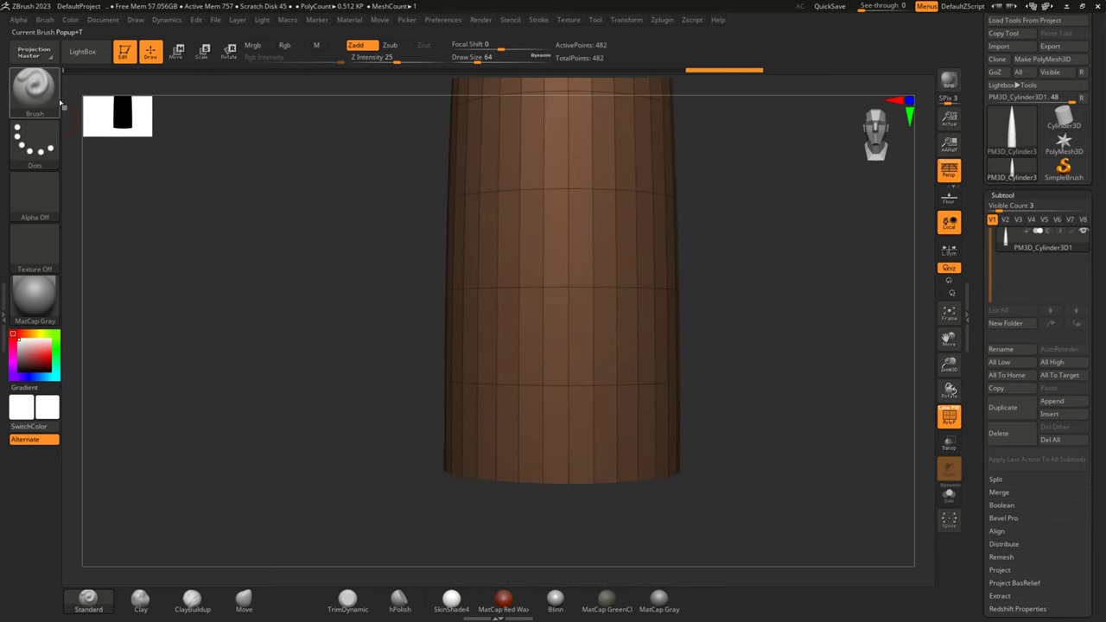
left_click(35, 83)
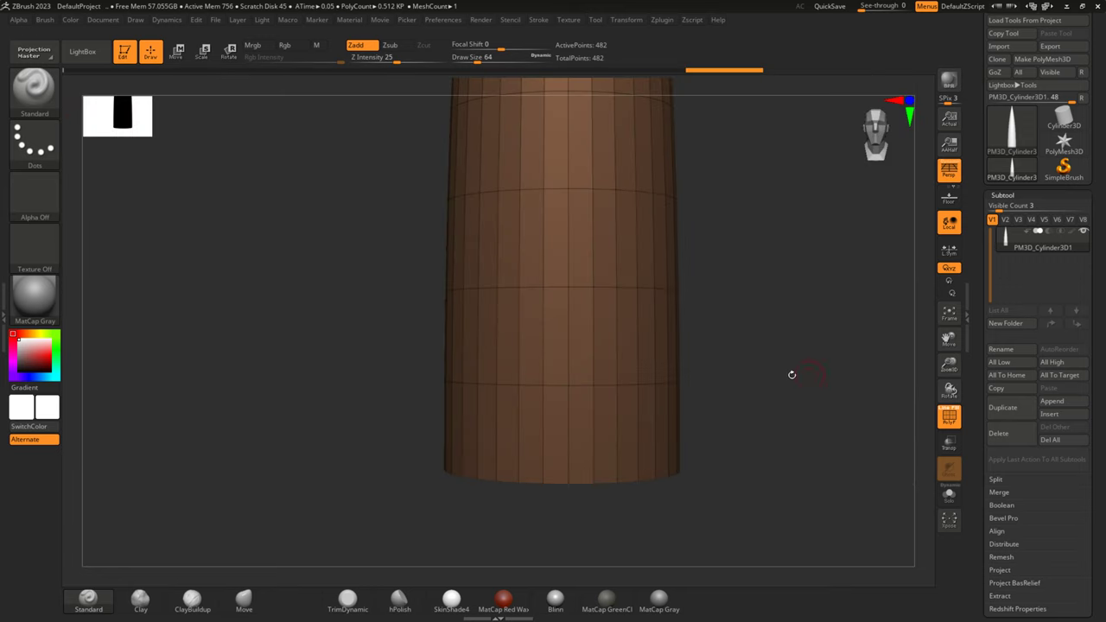
mouse_move(804, 371)
left_mouse_down("alt")
mouse_move(696, 333)
mouse_move(706, 252)
mouse_move(714, 317)
mouse_move(679, 288)
left_mouse_up("alt")
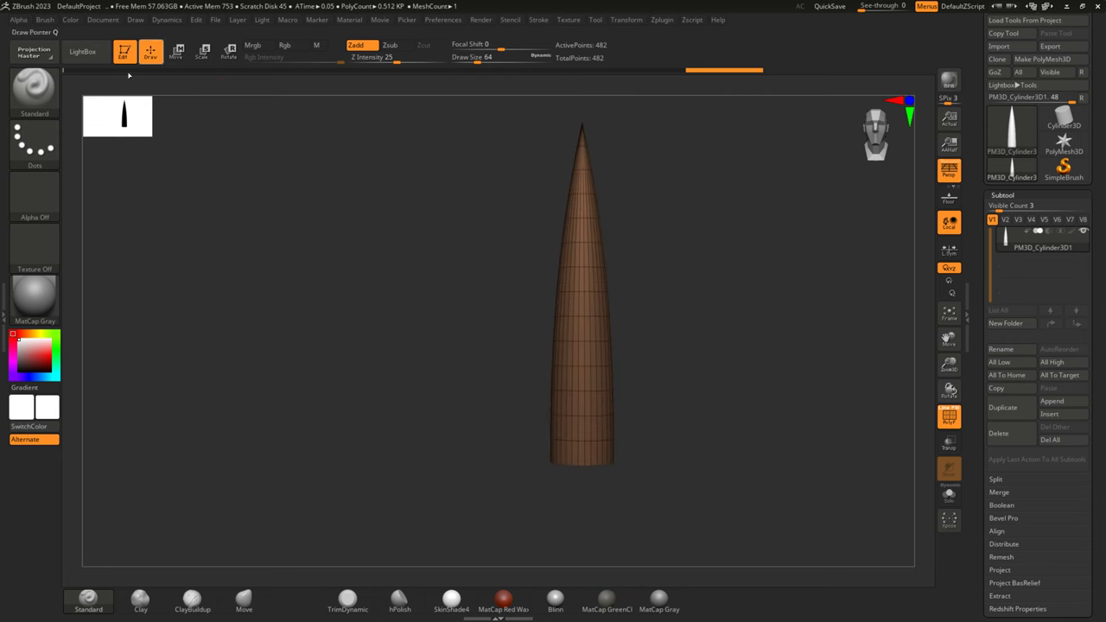
key("b")
key("z")
key("m")
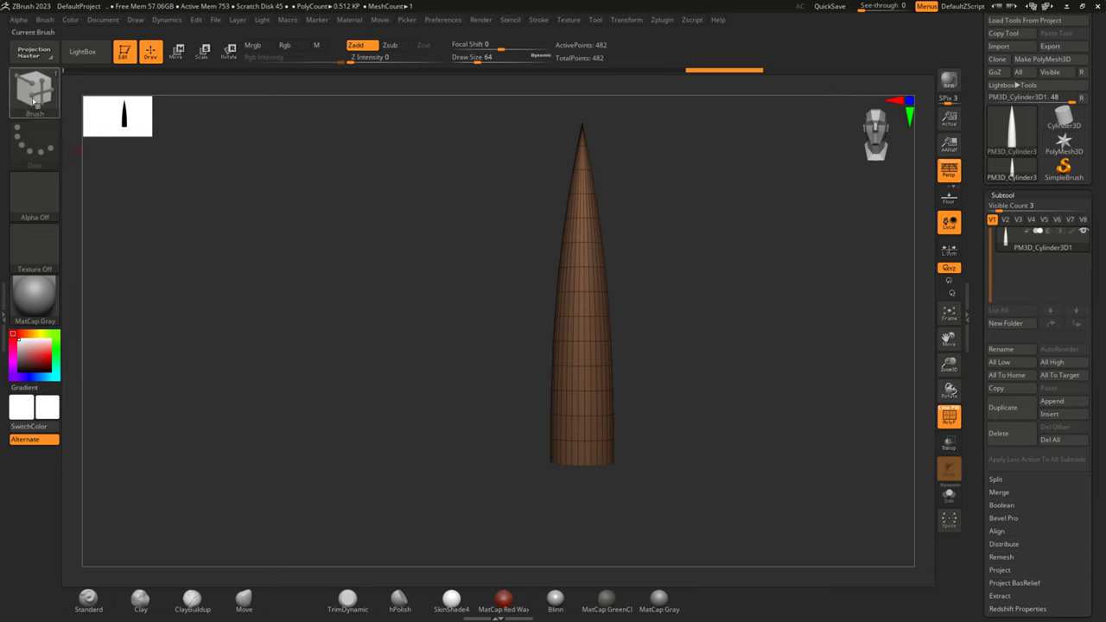
Return to gizmo Move mode and show the Transform Type deformer list.
left_click(177, 52)
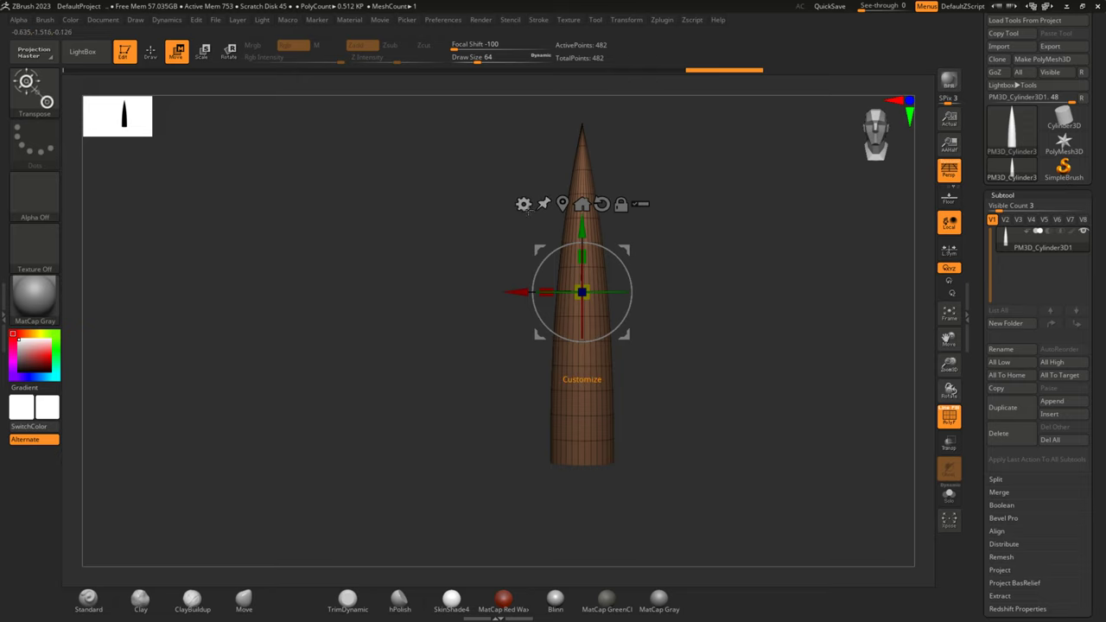
left_click(524, 205)
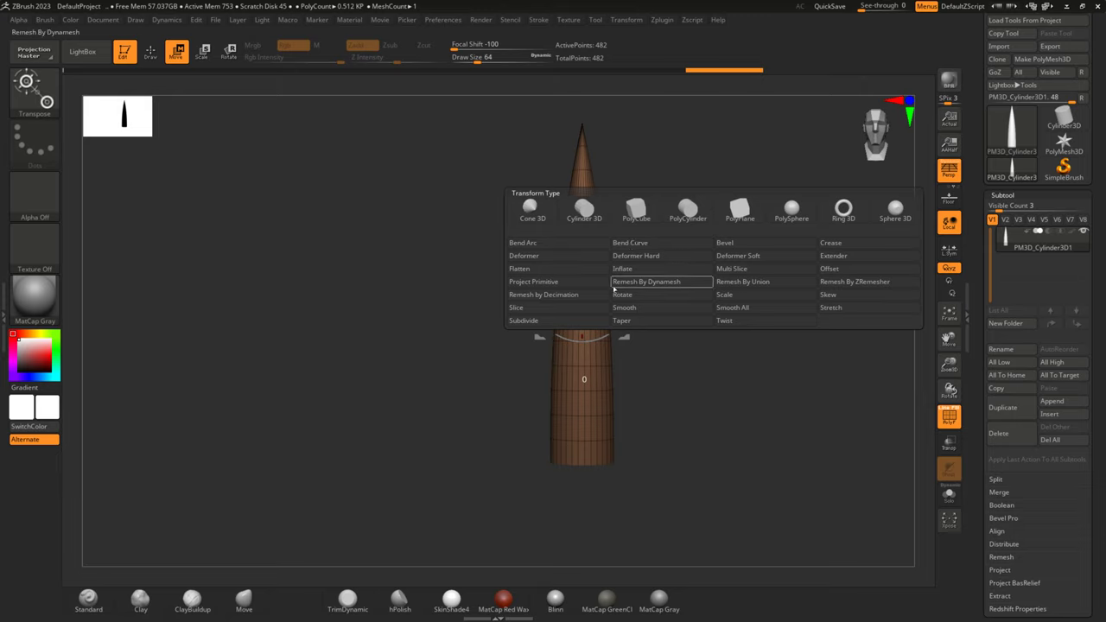
Bend the cone into a curved horn with a Bend Curve deformer and bake it.
left_click(653, 245)
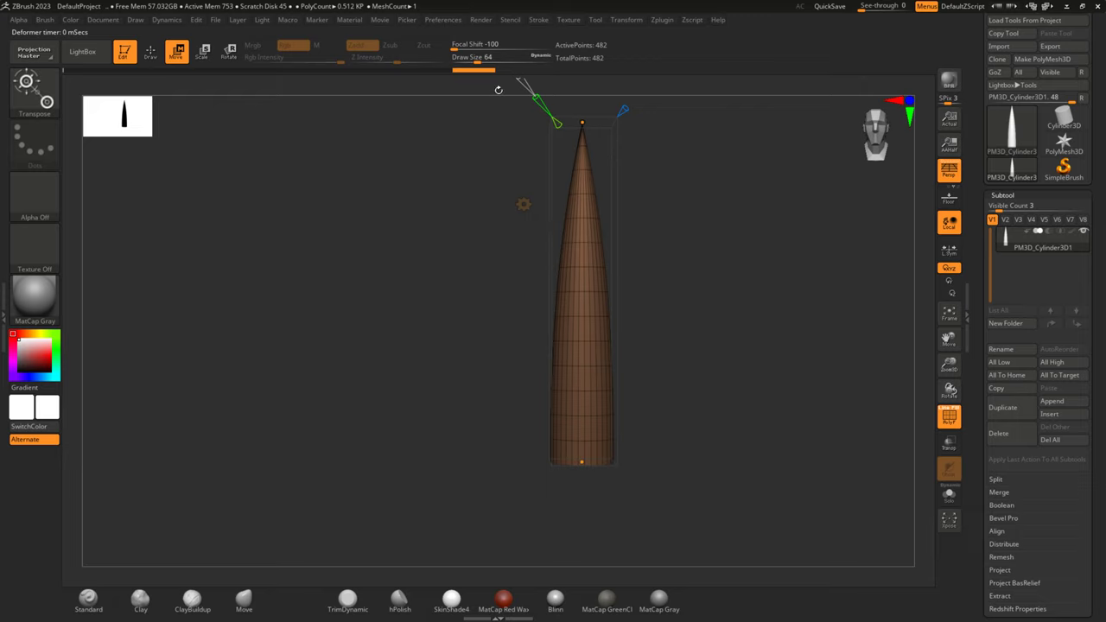
left_click_drag(666, 221, 635, 283)
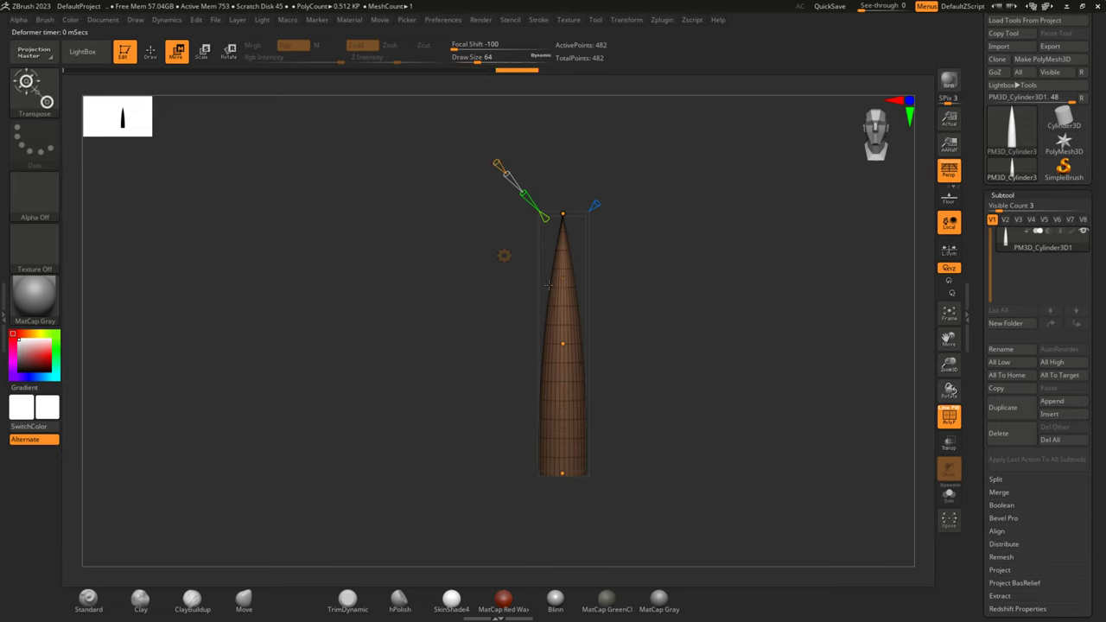
left_click_drag(562, 344, 740, 363)
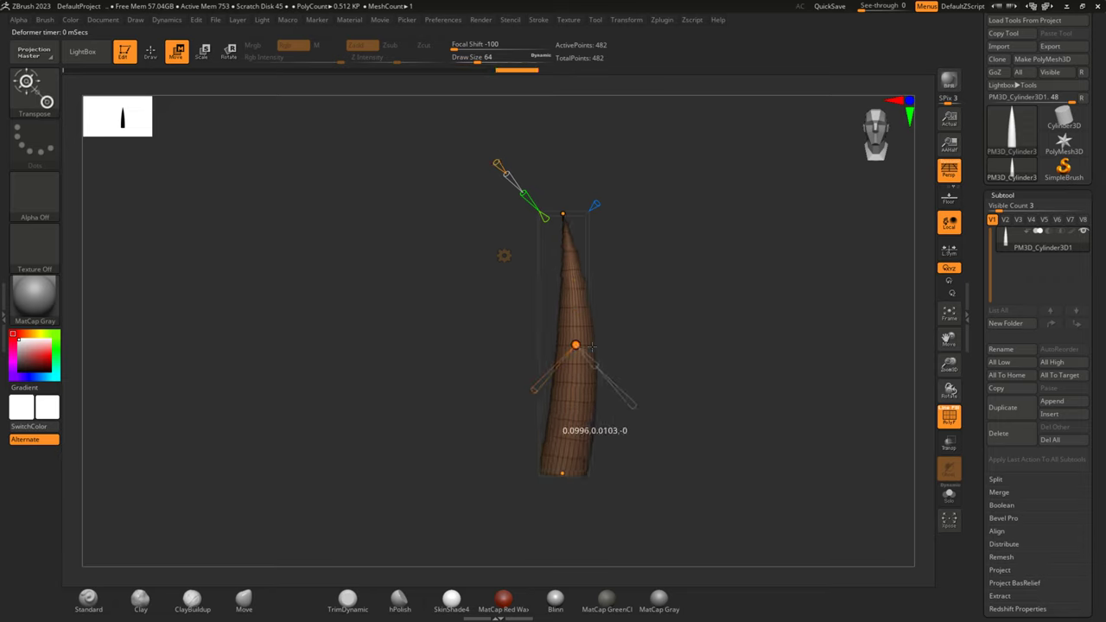
key("ctrl+z")
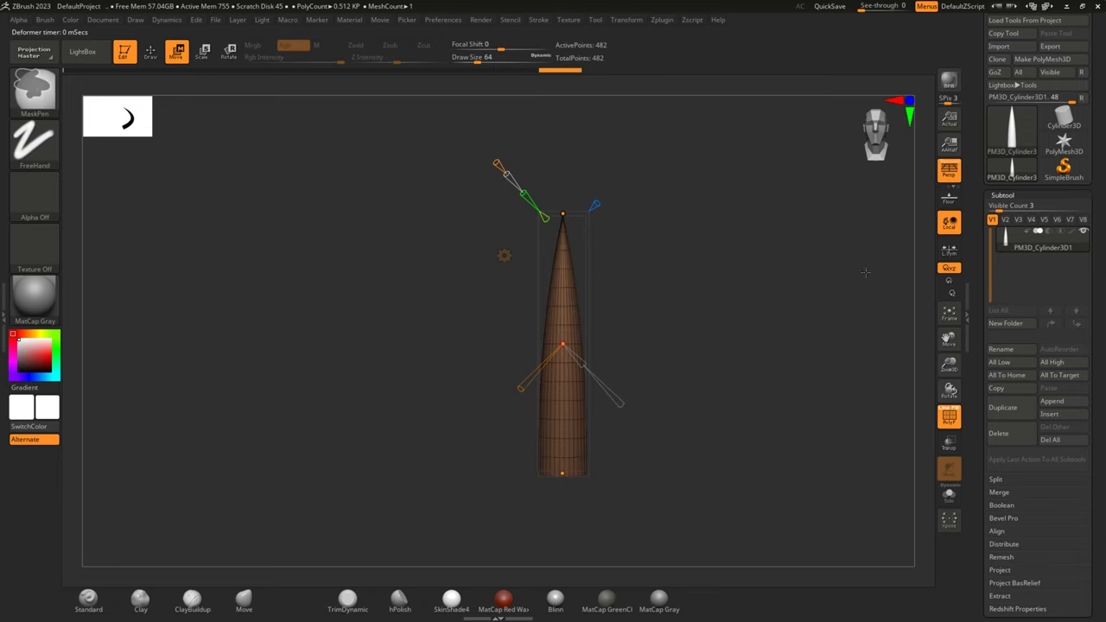
left_click_drag(558, 343, 843, 368)
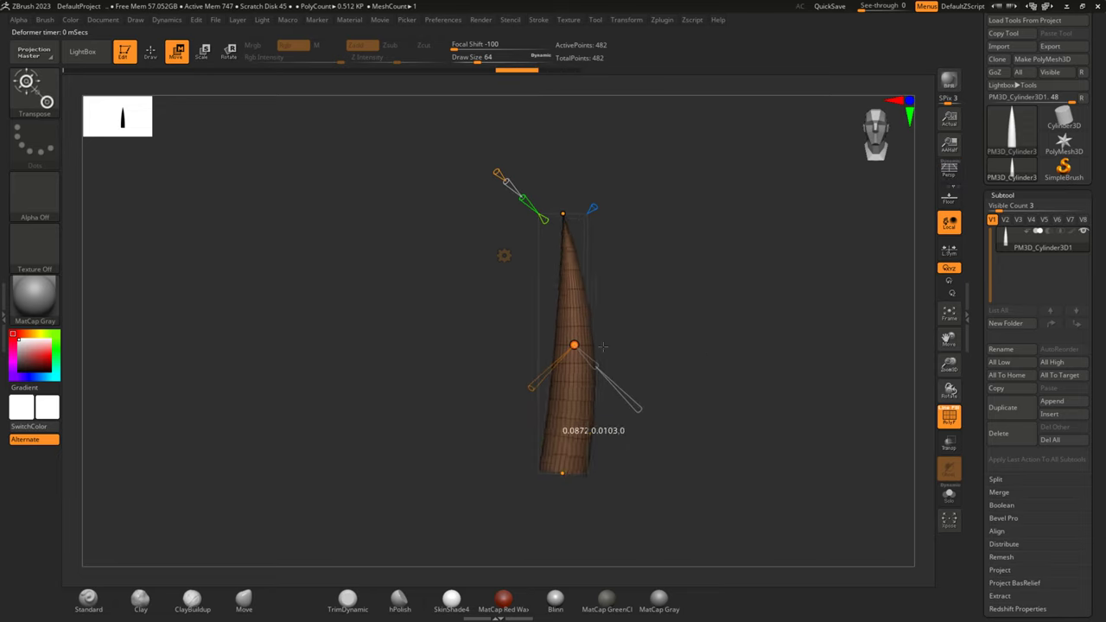
left_click_drag(844, 368, 715, 348)
left_click(511, 250)
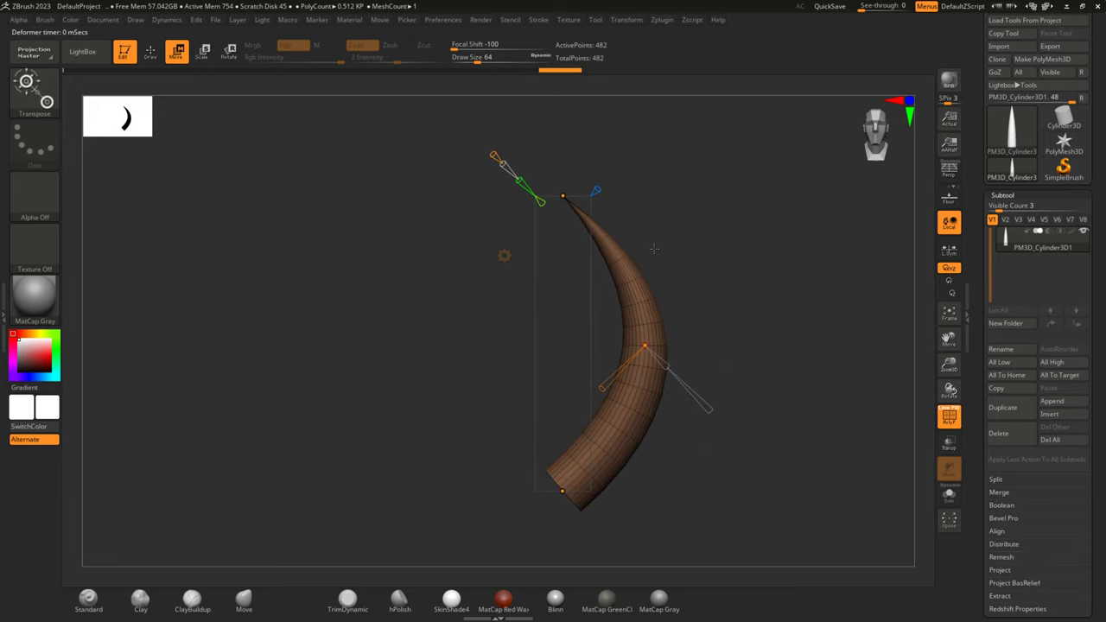
left_click(504, 255)
left_click(672, 258)
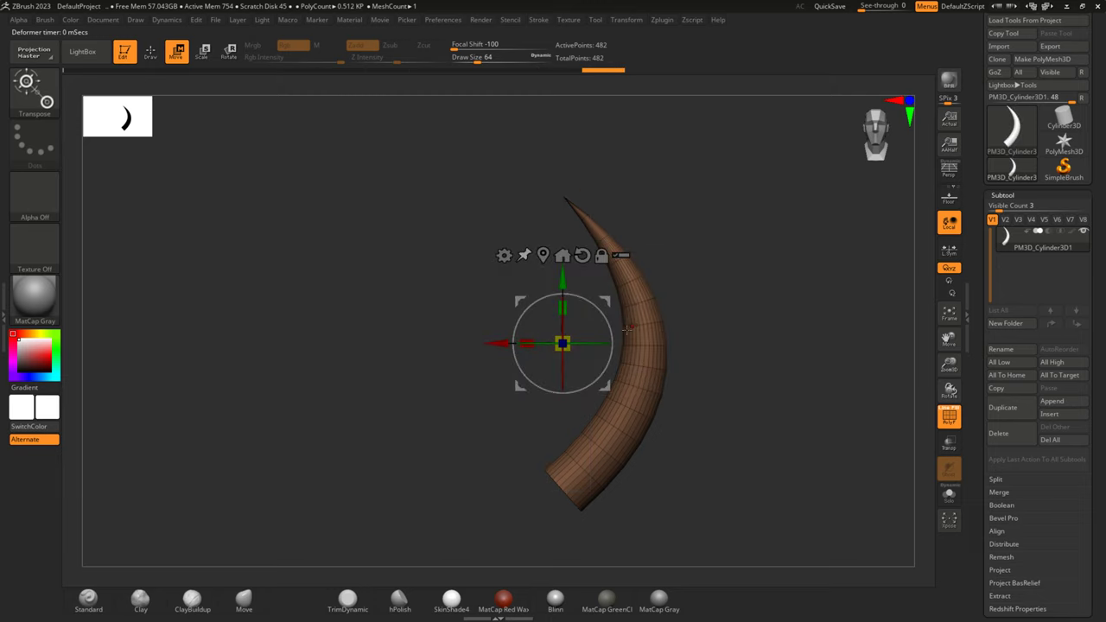
Apply a Twist deformer turning the horn about 180 degrees into an S-curve.
left_click(504, 255)
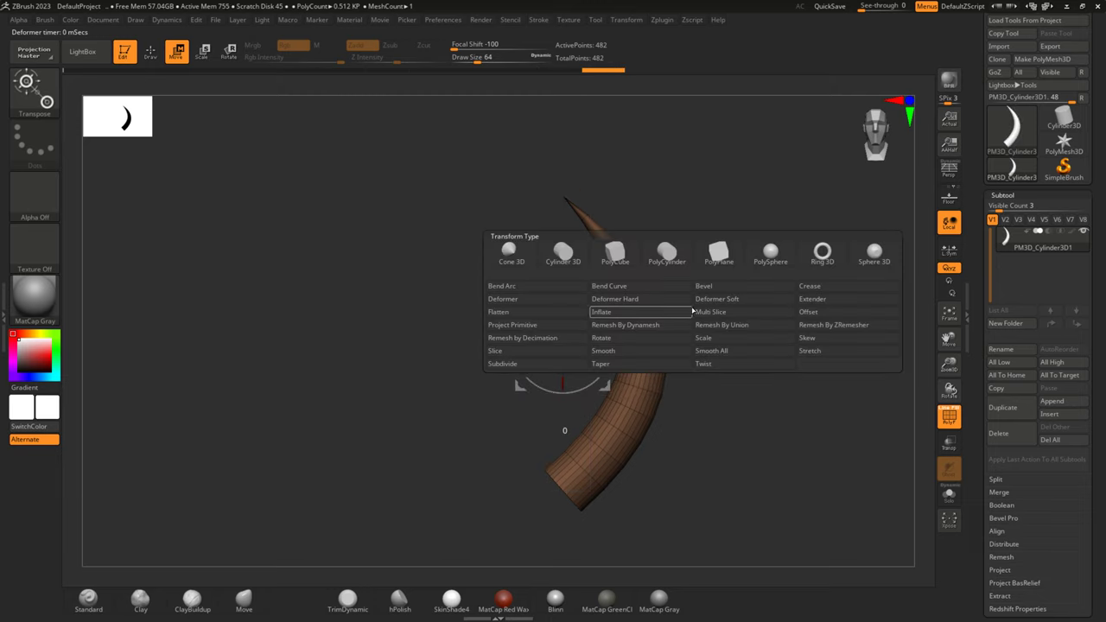
left_click(503, 255)
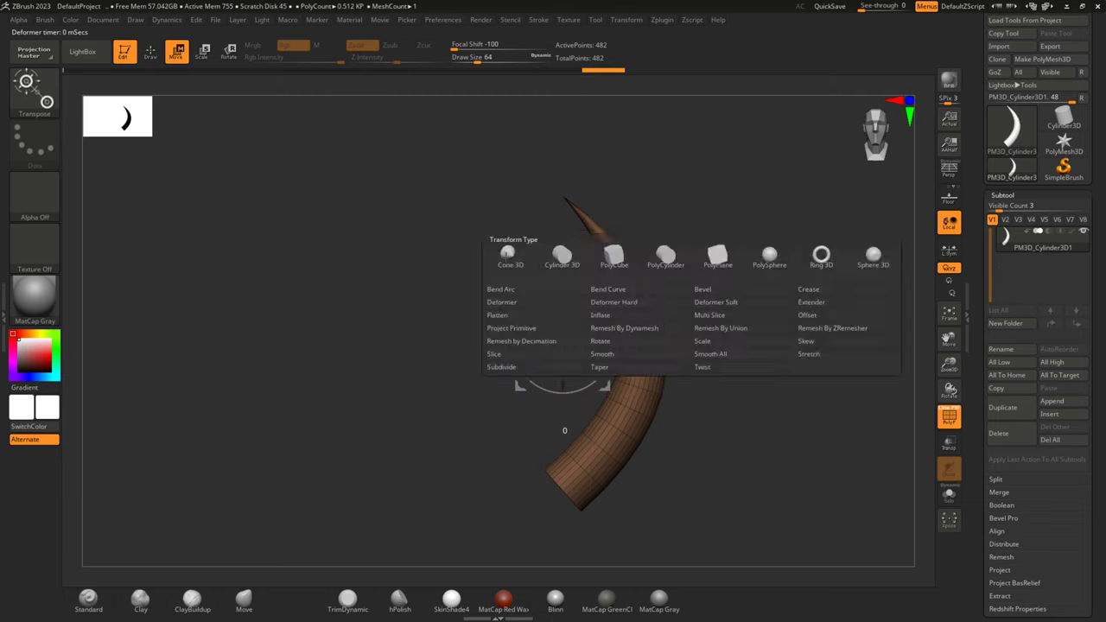
left_click(738, 367)
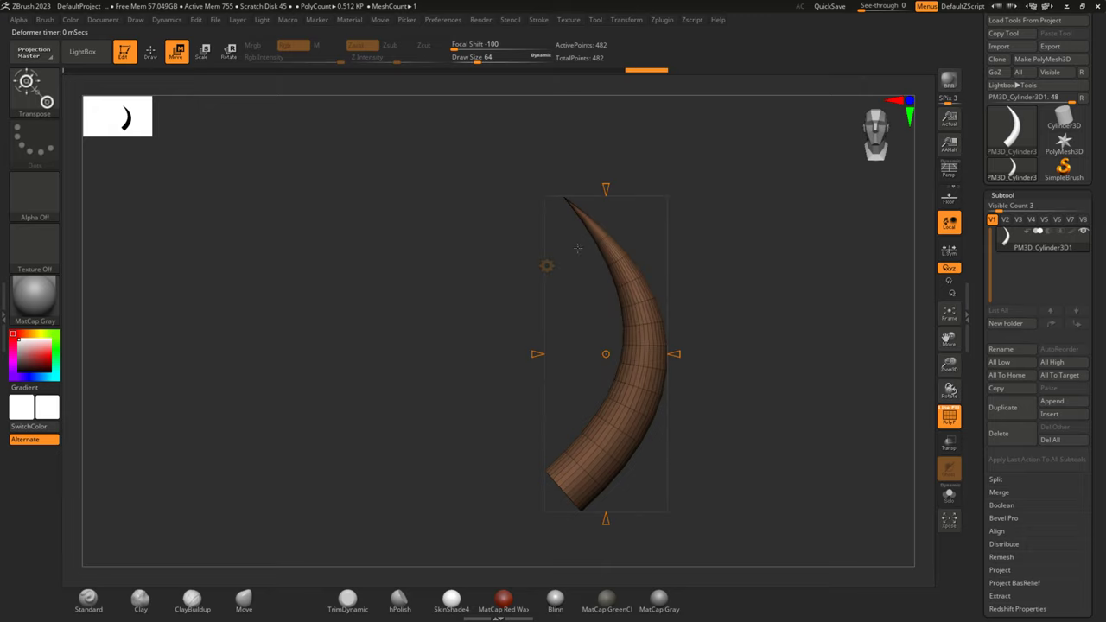
left_click_drag(606, 187, 606, 121)
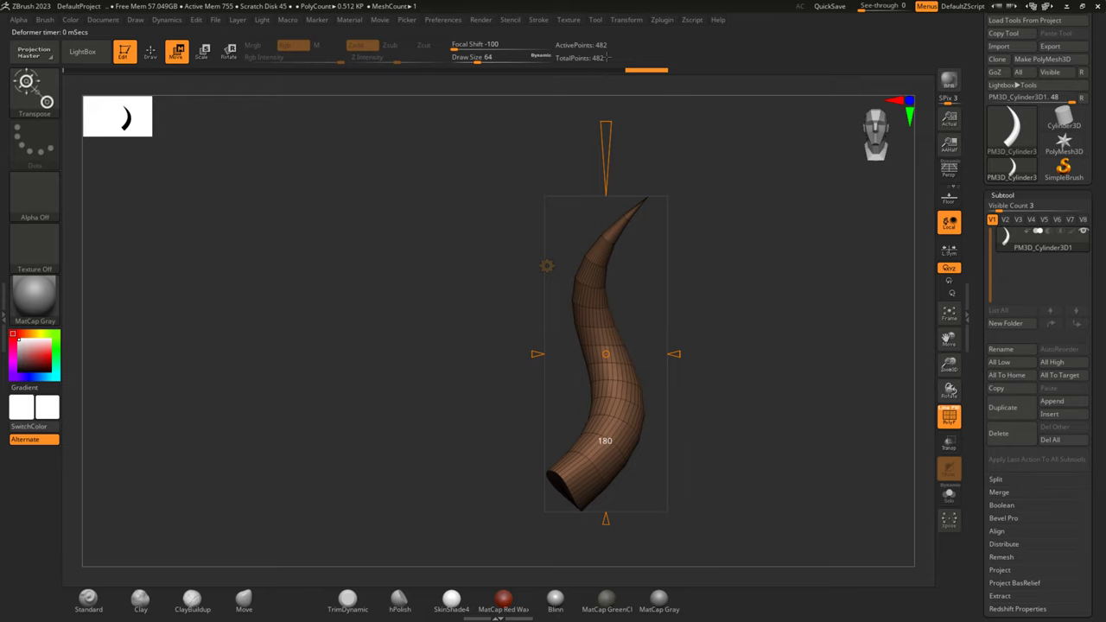
mouse_move(795, 371)
left_mouse_down()
mouse_move(815, 403)
mouse_move(839, 383)
mouse_move(785, 381)
mouse_move(817, 380)
mouse_move(803, 370)
mouse_move(822, 395)
mouse_move(839, 374)
left_mouse_up()
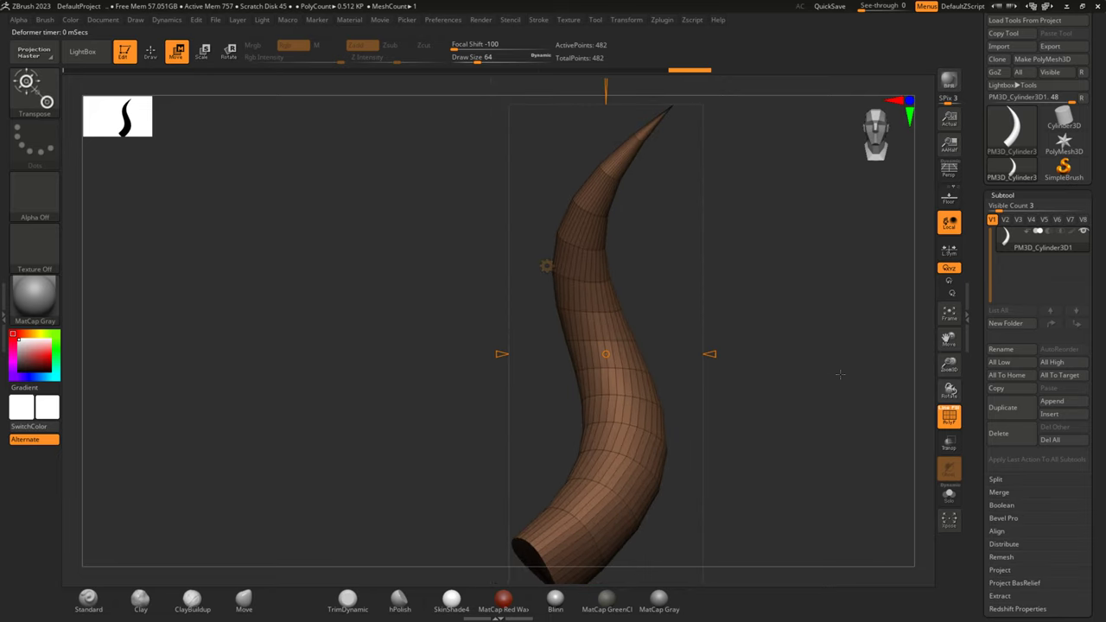
mouse_move(789, 279)
left_mouse_down()
mouse_move(758, 329)
mouse_move(780, 306)
mouse_move(828, 314)
mouse_move(808, 338)
mouse_move(534, 202)
left_mouse_up()
left_click(546, 224)
Return to the standard Gizmo3D, switch to Draw mode, and scroll the Tool palette down.
left_click(731, 235)
mouse_move(734, 259)
left_mouse_down()
mouse_move(784, 304)
mouse_move(544, 212)
left_mouse_up()
mouse_move(720, 269)
left_mouse_down()
mouse_move(701, 244)
mouse_move(726, 250)
left_mouse_up()
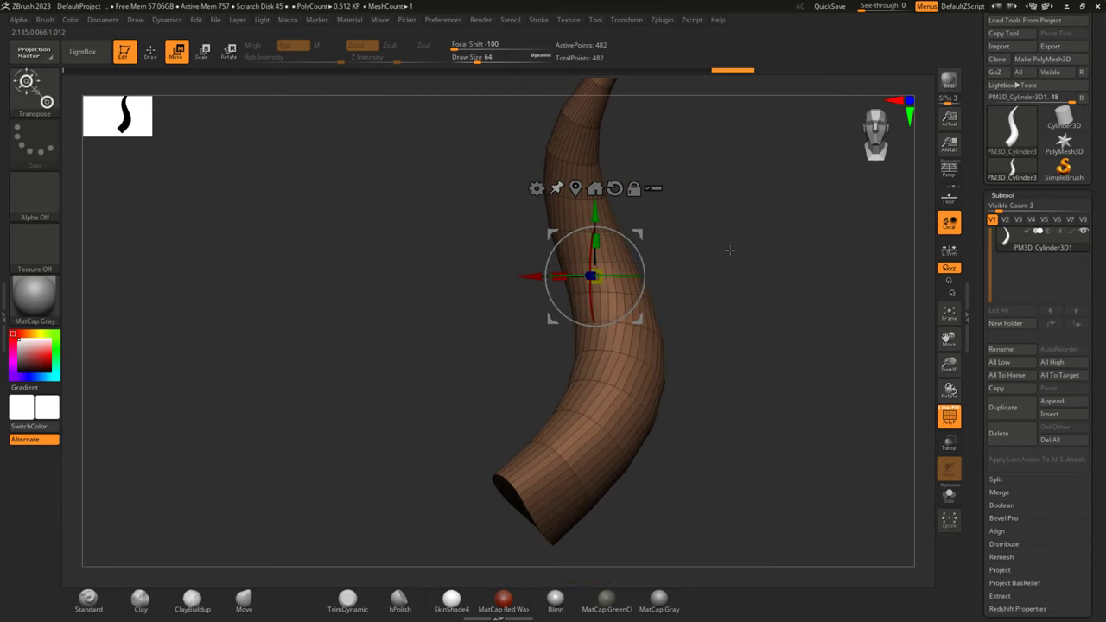
left_click_drag(862, 320, 762, 293)
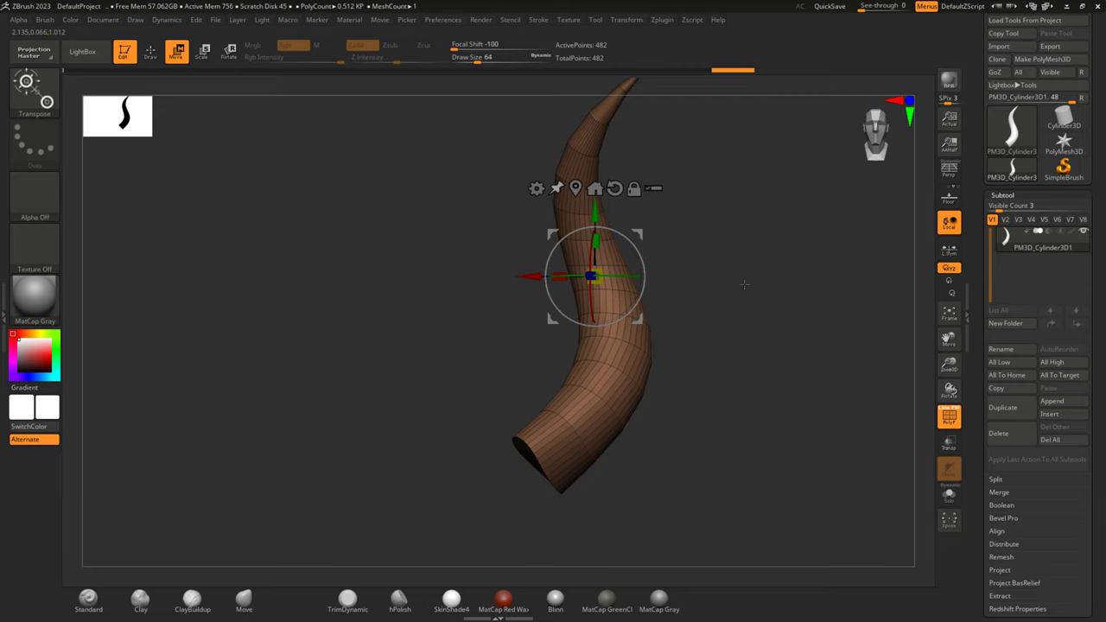
left_click(150, 50)
mouse_move(388, 260)
left_mouse_down()
mouse_move(452, 272)
mouse_move(487, 301)
mouse_move(459, 306)
mouse_move(683, 286)
mouse_move(765, 363)
mouse_move(795, 363)
left_mouse_up()
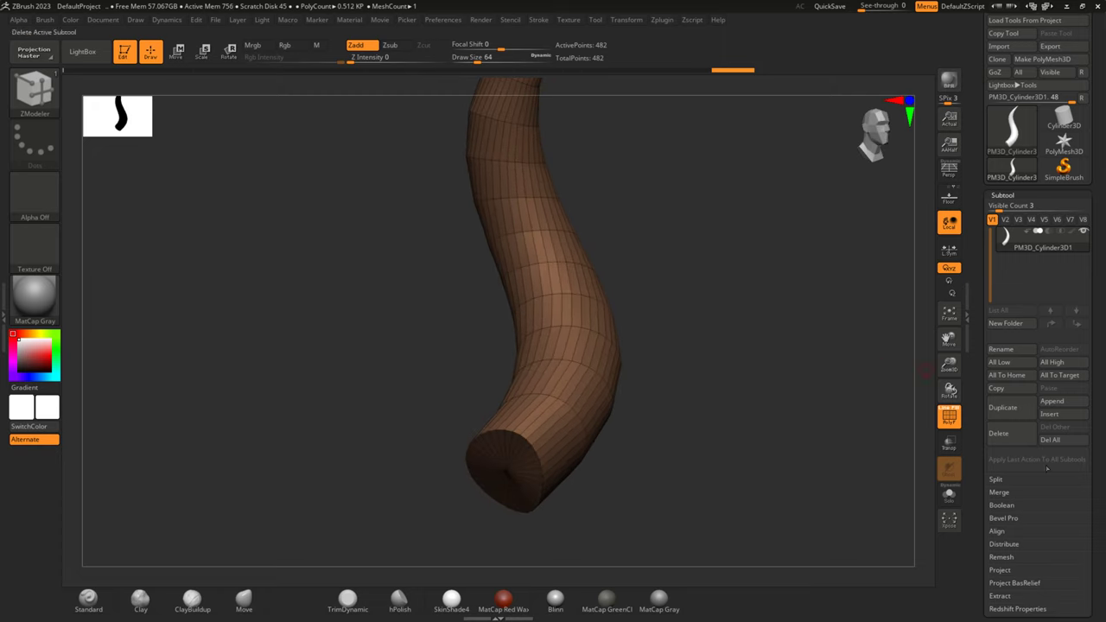
scroll(1099, 572, "down", 5)
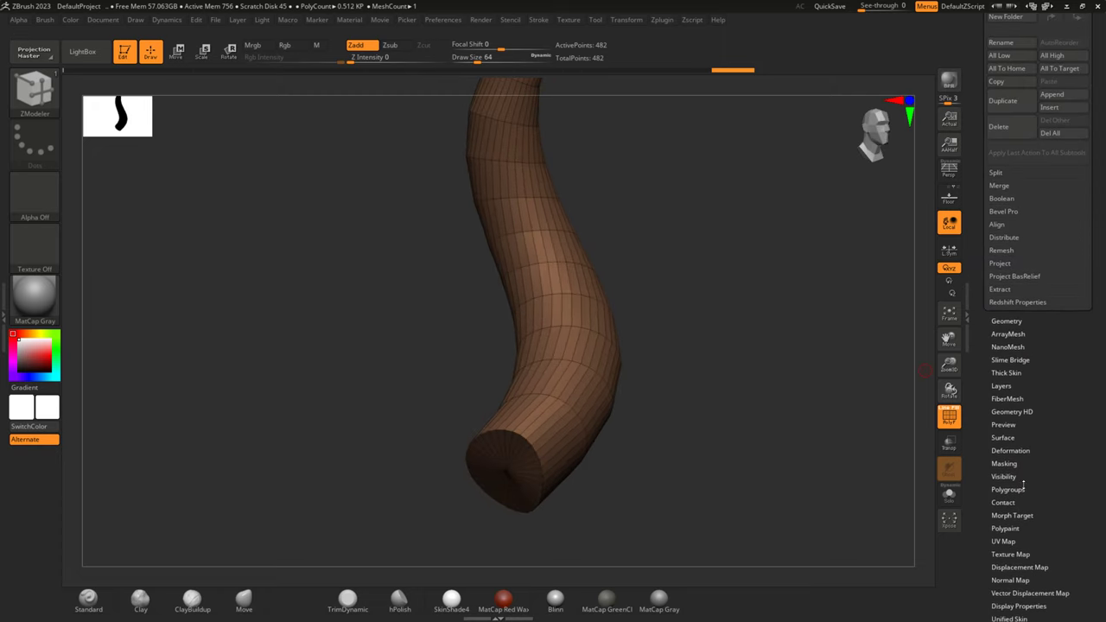
Apply GroupVisible in Tool > Polygroups, separating the base cap from the horn body.
left_click(1008, 490)
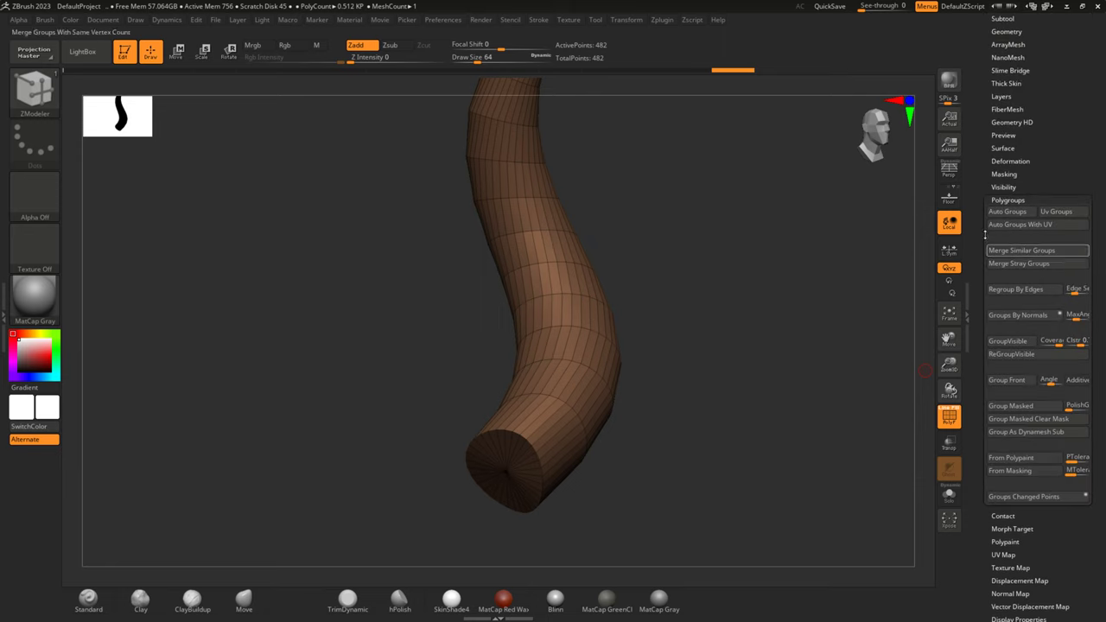
left_click(1007, 340)
mouse_move(851, 355)
left_mouse_down()
mouse_move(838, 380)
mouse_move(836, 353)
mouse_move(829, 363)
mouse_move(839, 429)
mouse_move(805, 294)
mouse_move(810, 354)
mouse_move(828, 373)
mouse_move(798, 397)
mouse_move(813, 369)
left_mouse_up()
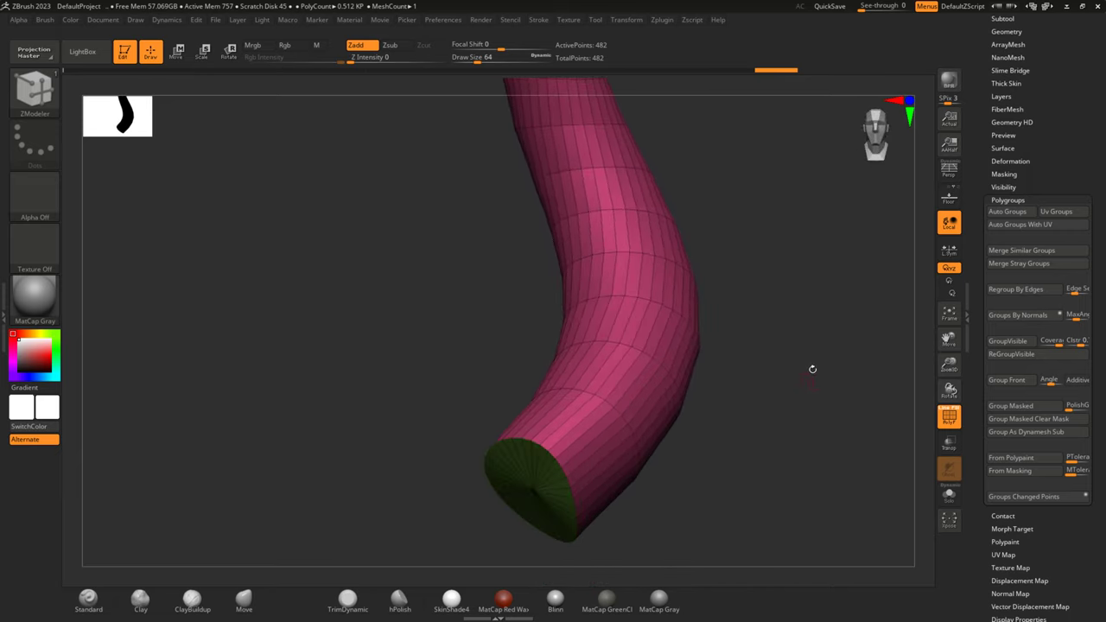
left_click_drag(814, 307, 871, 272)
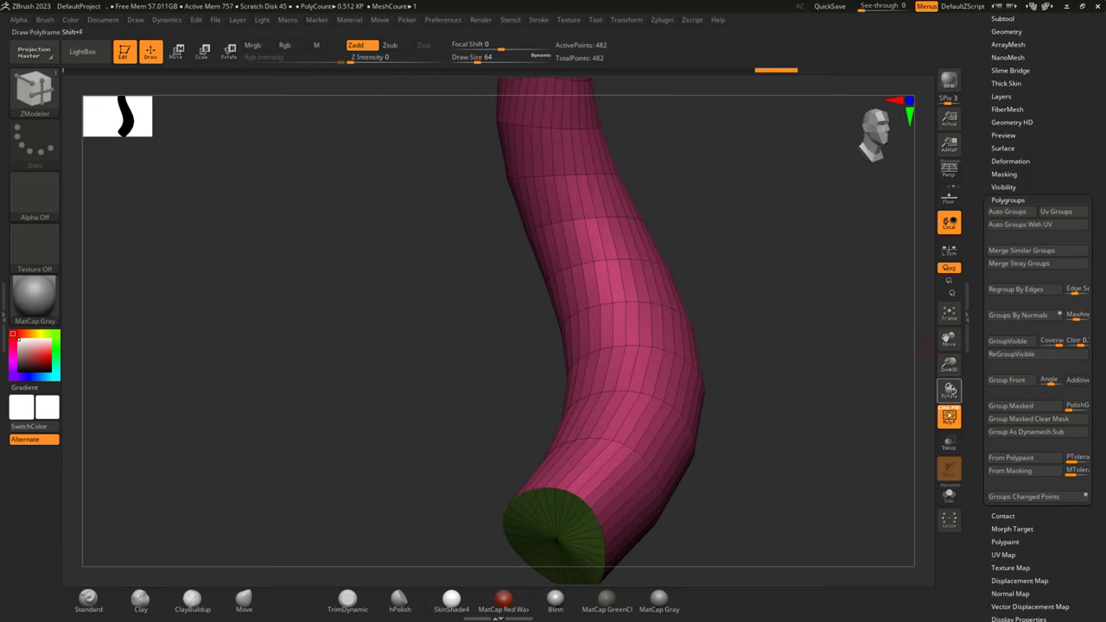
mouse_move(798, 404)
left_mouse_down()
mouse_move(801, 284)
mouse_move(810, 312)
mouse_move(721, 348)
left_mouse_up()
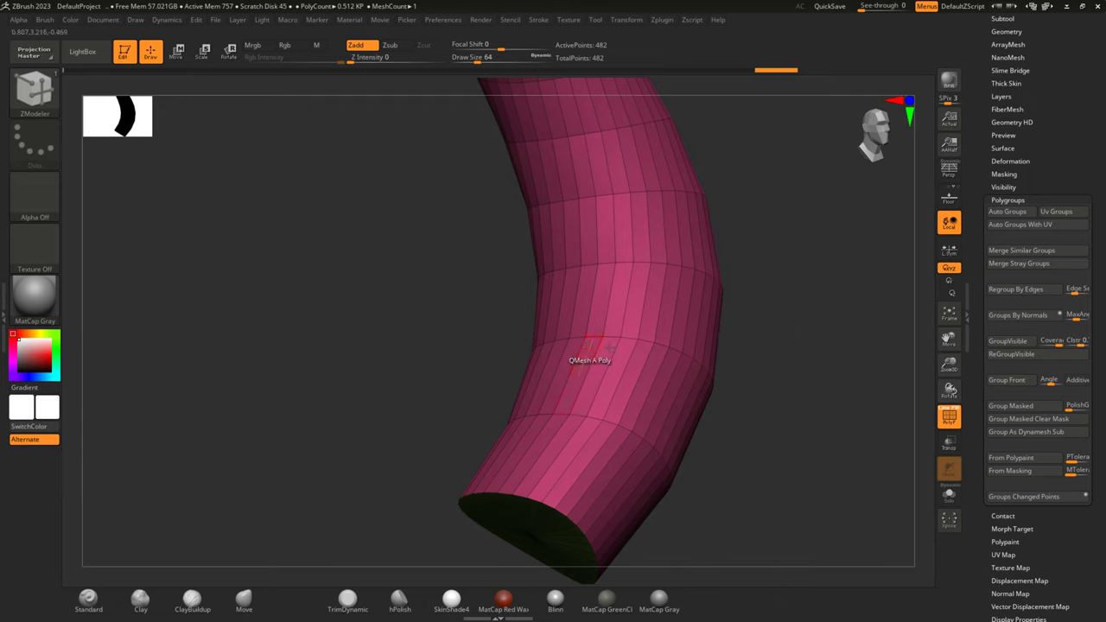
Try hiding the tube's end cap, then restore the full tube.
key("shift")
key("ctrl")
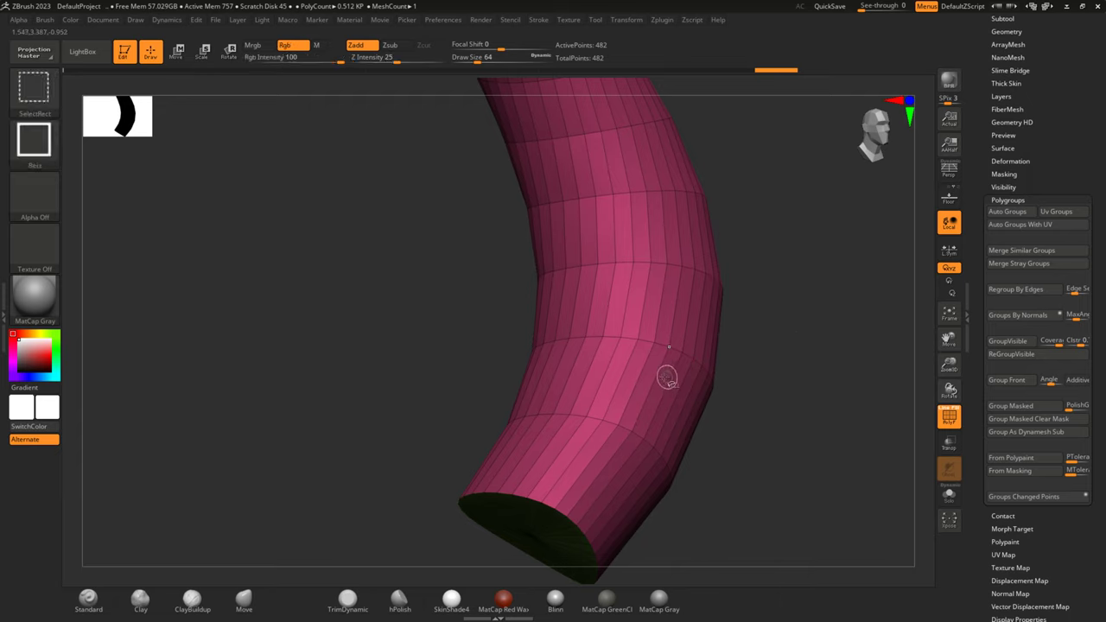
left_click(658, 373, "ctrl+shift")
left_click(793, 313, "ctrl+shift")
left_click(803, 355, "ctrl+shift")
Switch to lasso selection and test-hide polygon rings and bands, restoring each one.
key("ctrl+shift")
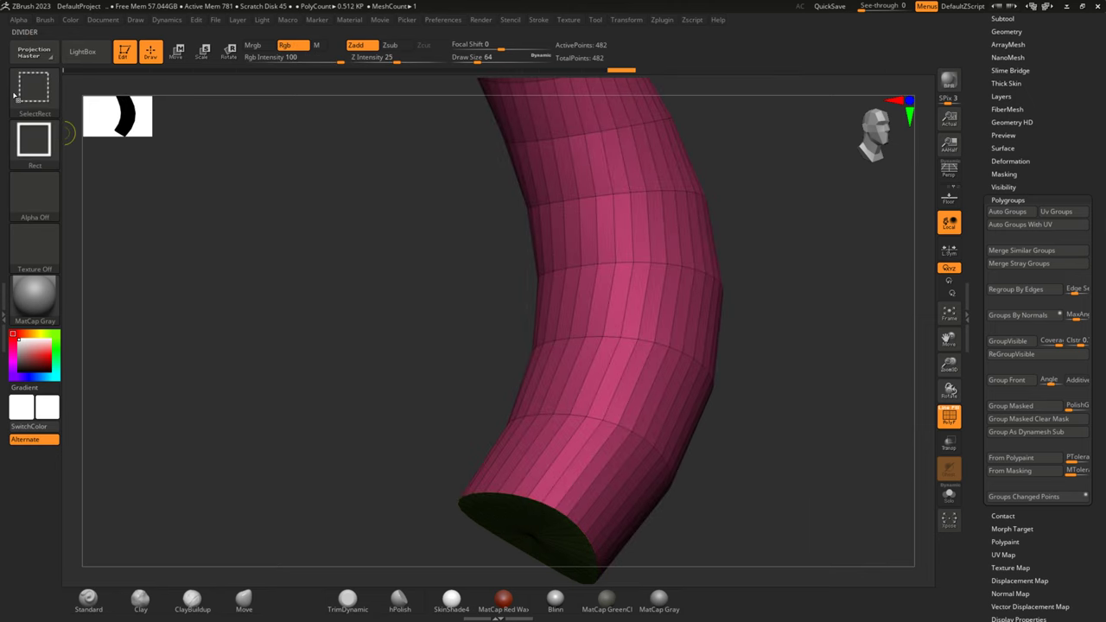
left_click(36, 102)
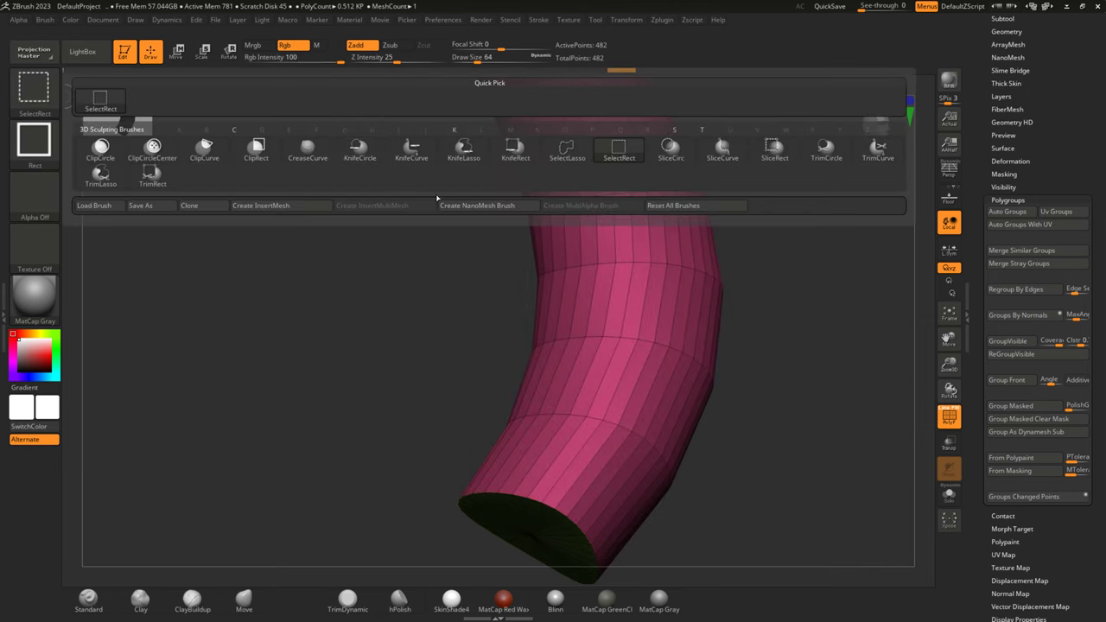
left_click(33, 102)
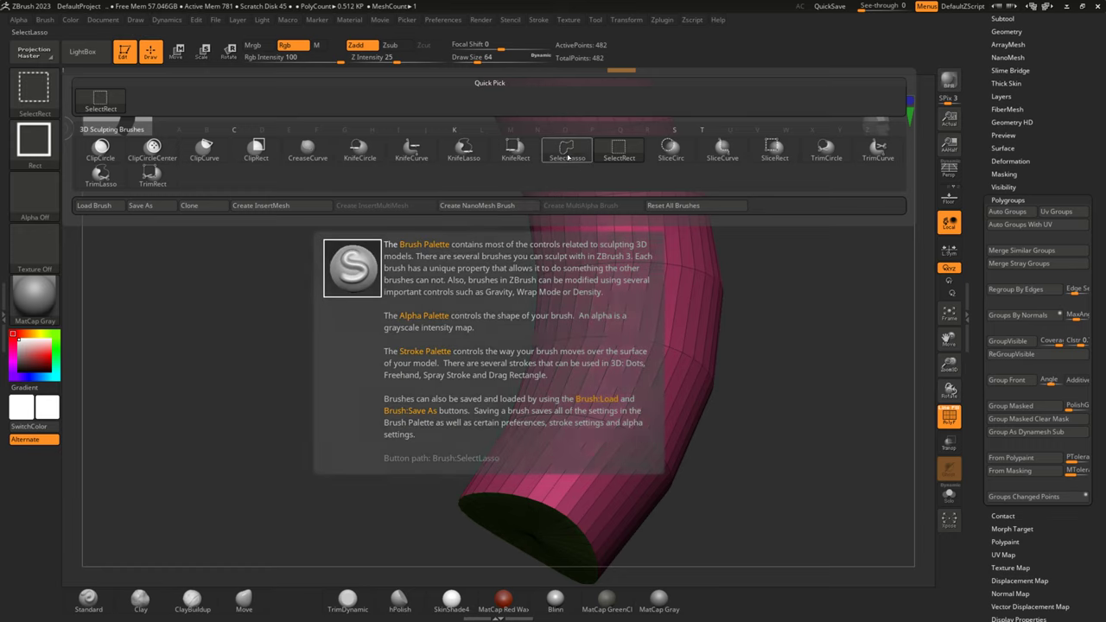
left_click(567, 154)
left_click(643, 370, "ctrl+shift")
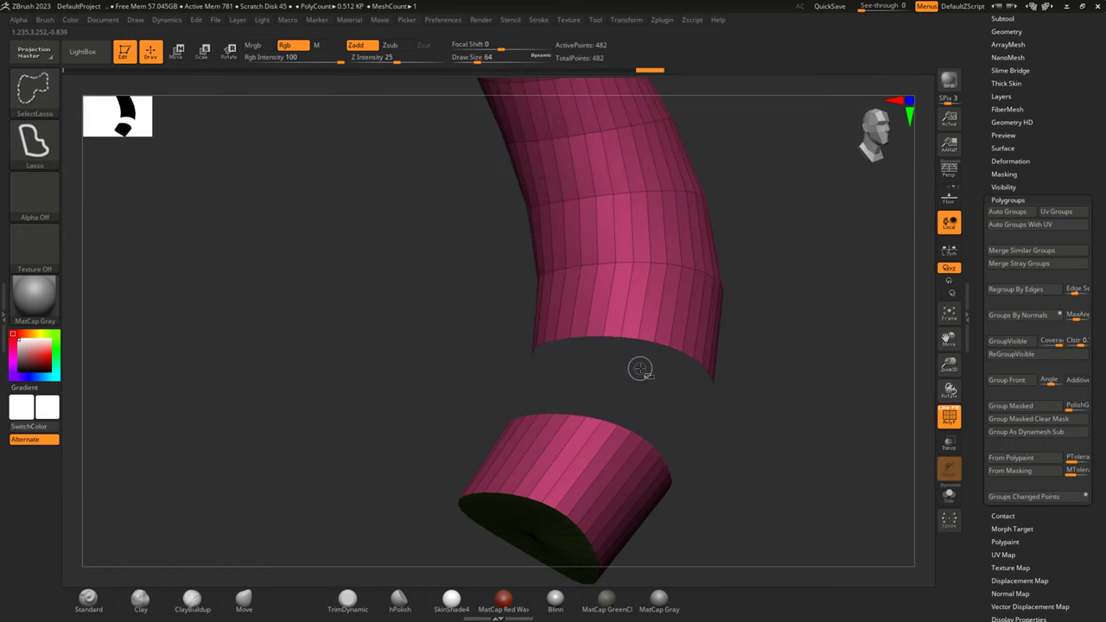
left_click(678, 371, "ctrl+shift")
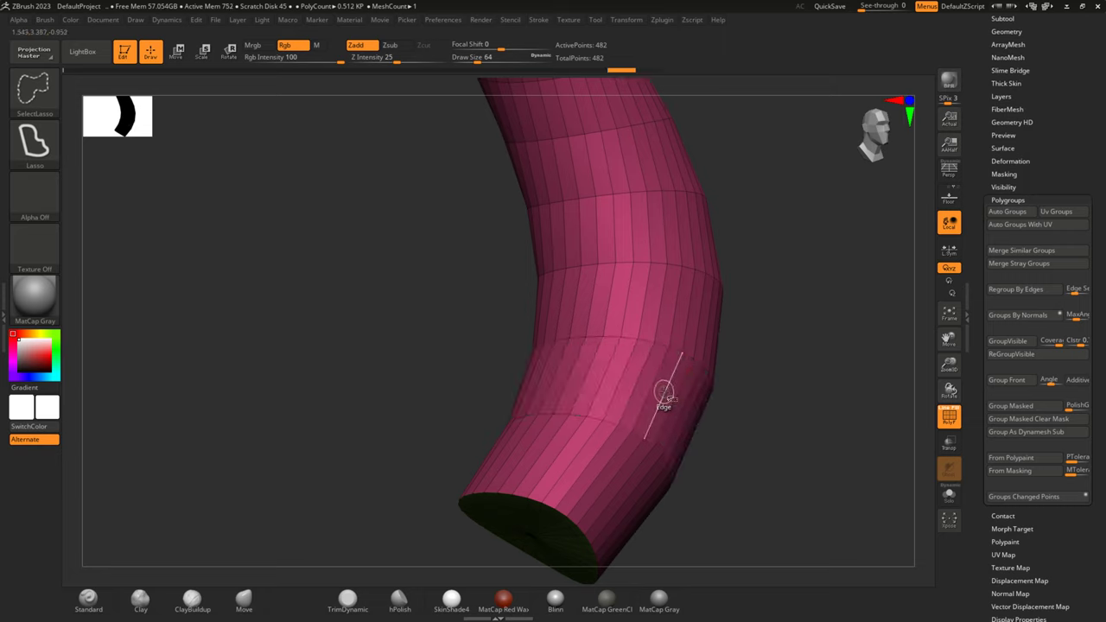
left_click(664, 393, "ctrl+shift")
left_click(698, 382, "ctrl+shift")
Hide a couple of lengthwise polygon strips along the tube to leave thin gaps.
left_click_drag(779, 355, 684, 327)
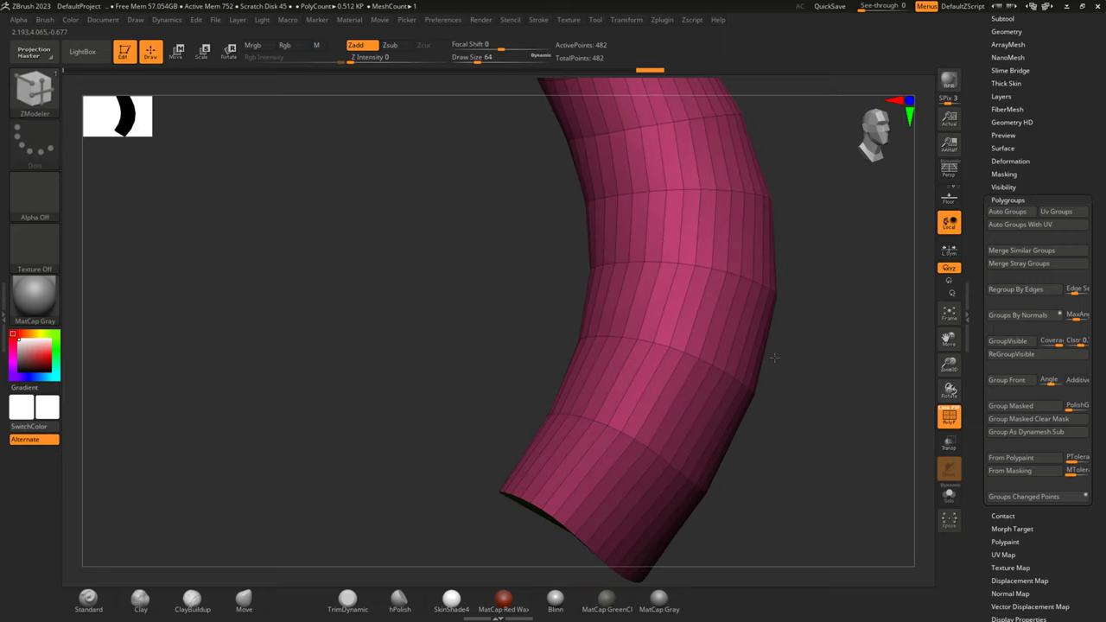
left_click(699, 313, "ctrl+shift")
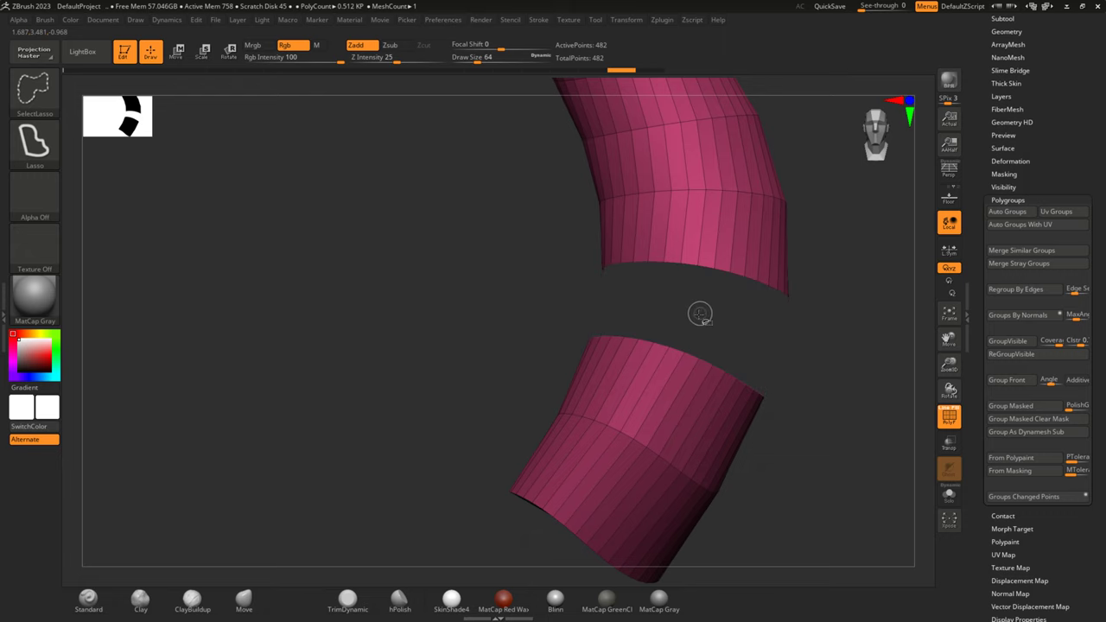
left_click(697, 316, "ctrl+shift")
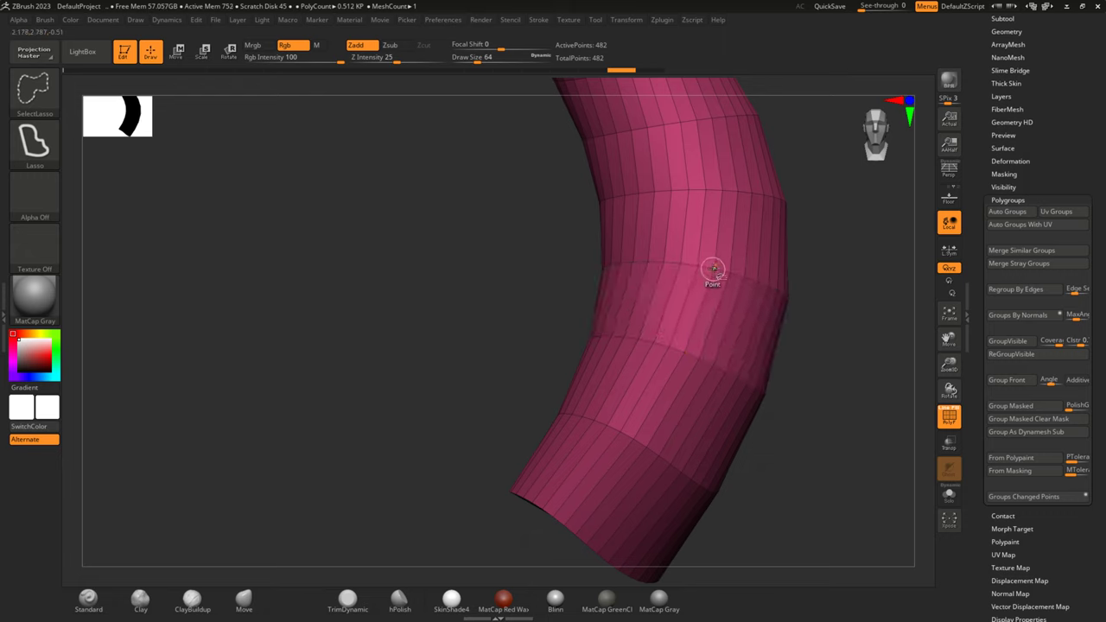
left_click(705, 269, "ctrl+shift")
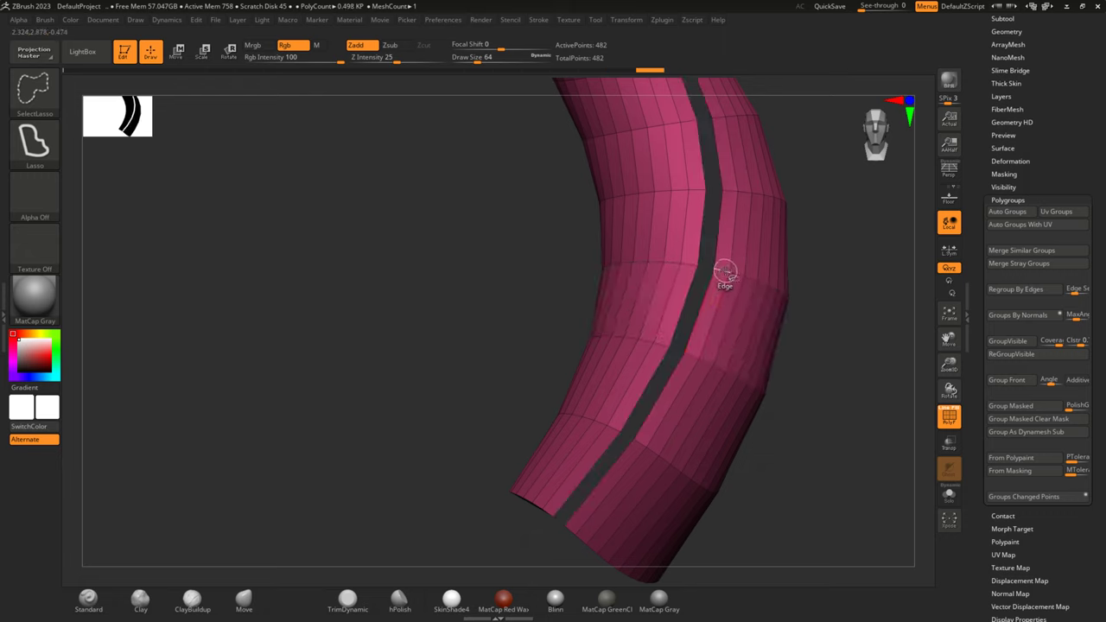
left_click(724, 273, "ctrl+shift")
left_click(737, 276, "ctrl+shift")
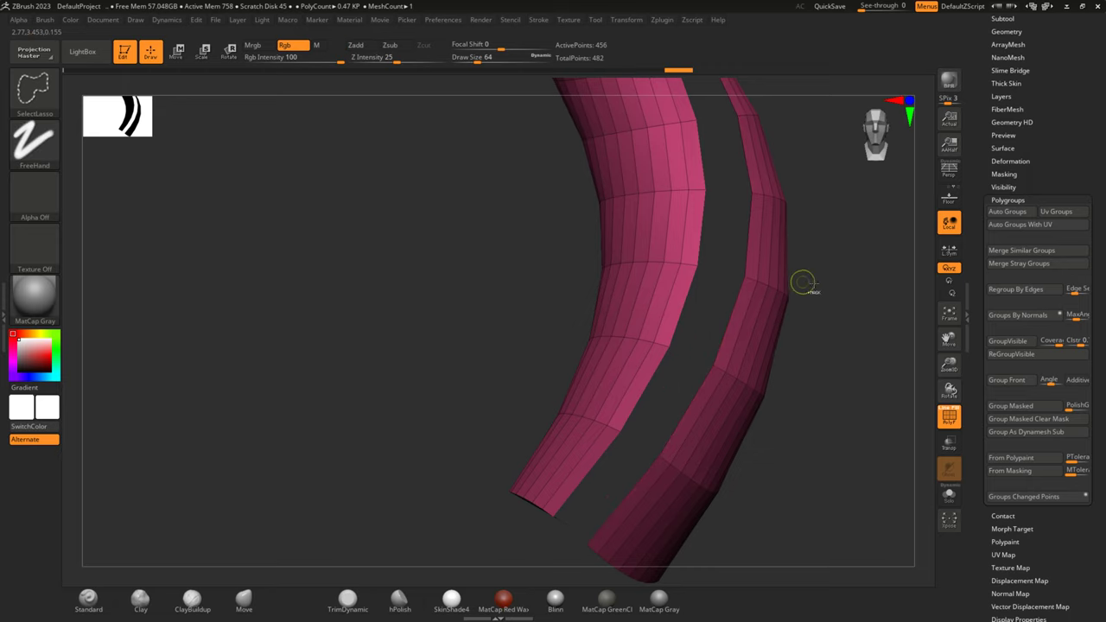
Isolate the hidden strip, then bring the hidden tube geometry back into view.
left_click_drag(797, 279, 818, 334)
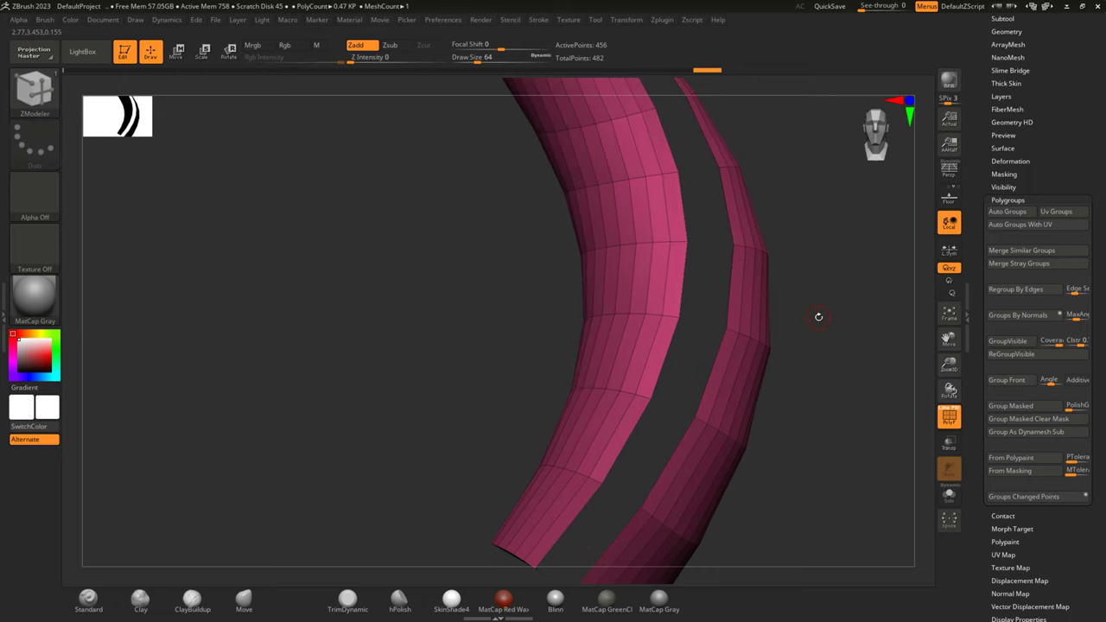
left_click_drag(823, 319, 828, 350, "ctrl+shift")
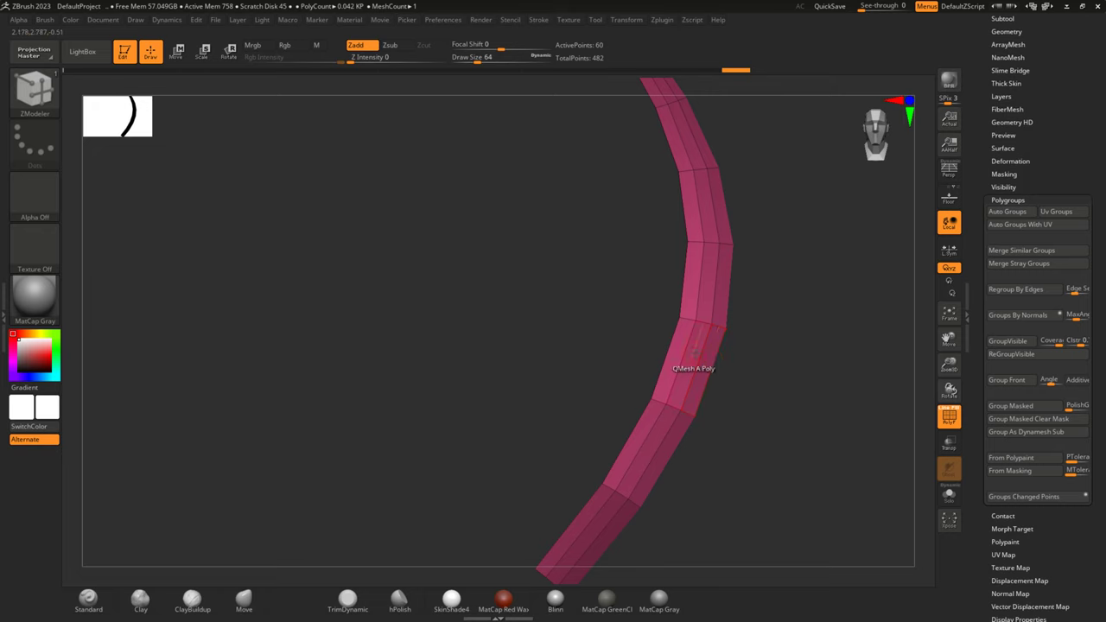
left_click(803, 344, "ctrl+shift")
mouse_move(821, 348)
left_mouse_down()
mouse_move(856, 330)
mouse_move(720, 363)
left_mouse_up()
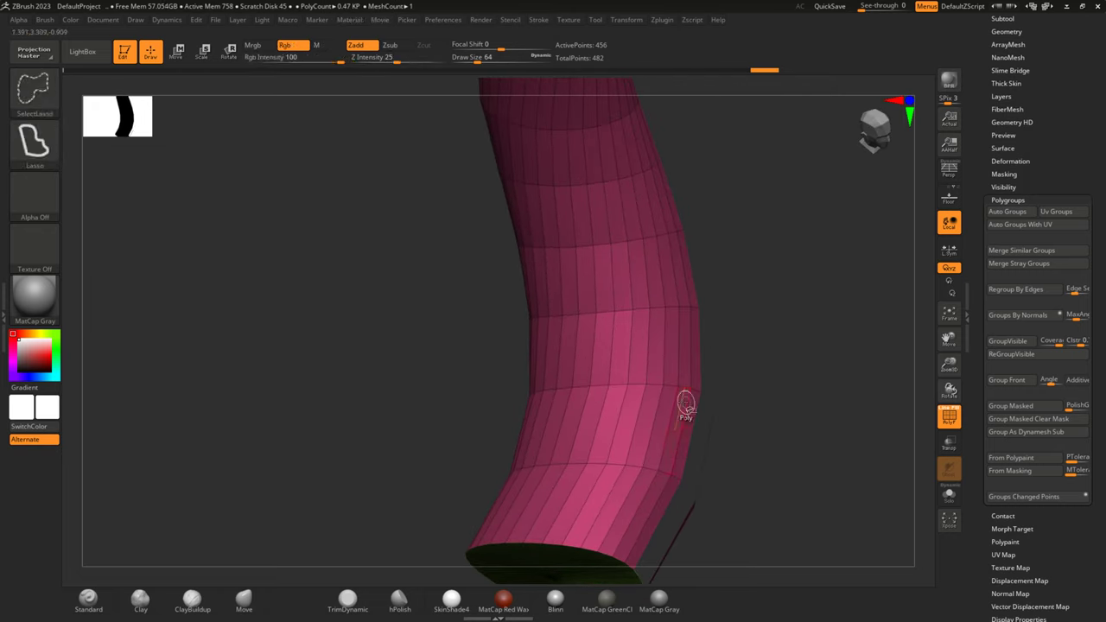
Hide several lengthwise polygon loops along one side of the tube.
mouse_move(683, 403)
left_mouse_down()
mouse_move(764, 364)
mouse_move(679, 395)
left_mouse_up()
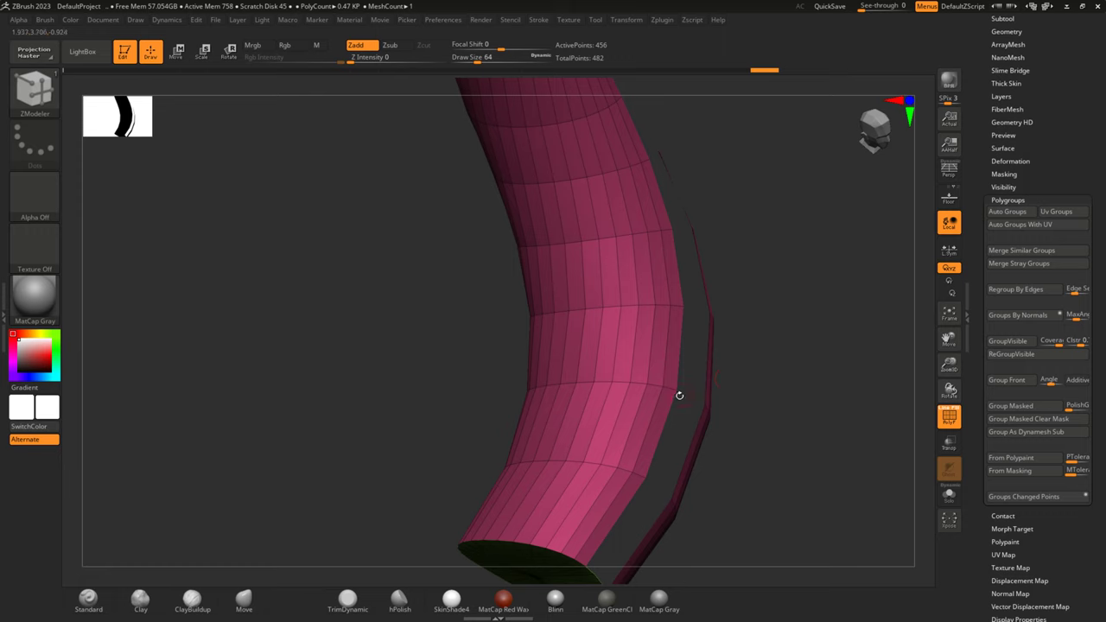
left_click(612, 387, "ctrl+alt+shift")
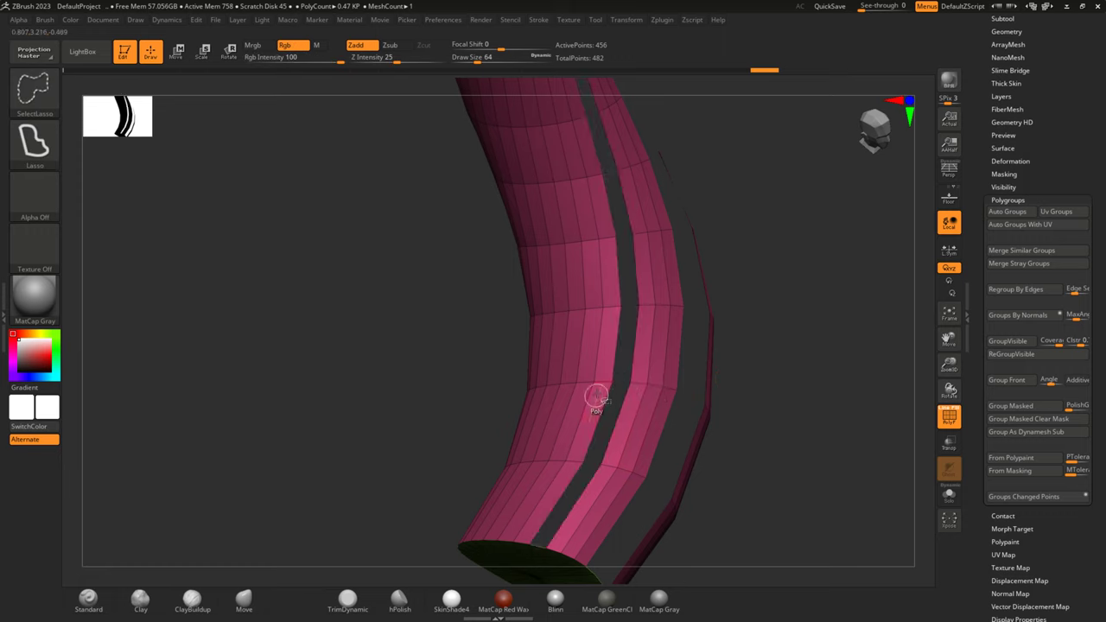
left_click(598, 384, "ctrl+alt+shift")
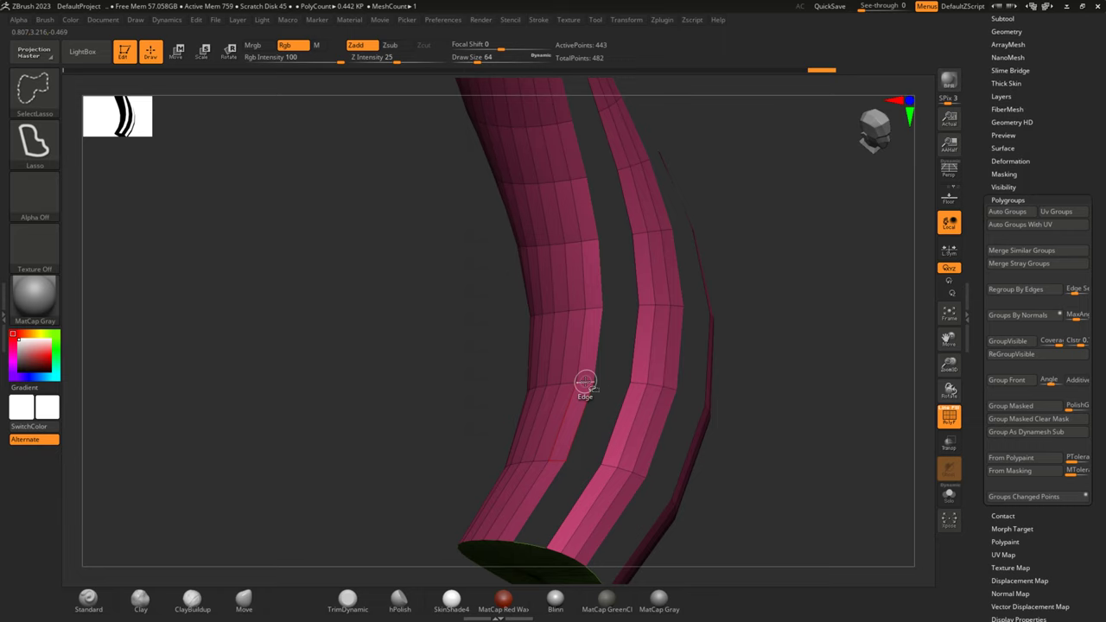
left_click(586, 382, "ctrl+alt+shift")
mouse_move(770, 321)
left_mouse_down()
mouse_move(802, 323)
mouse_move(760, 337)
left_mouse_up()
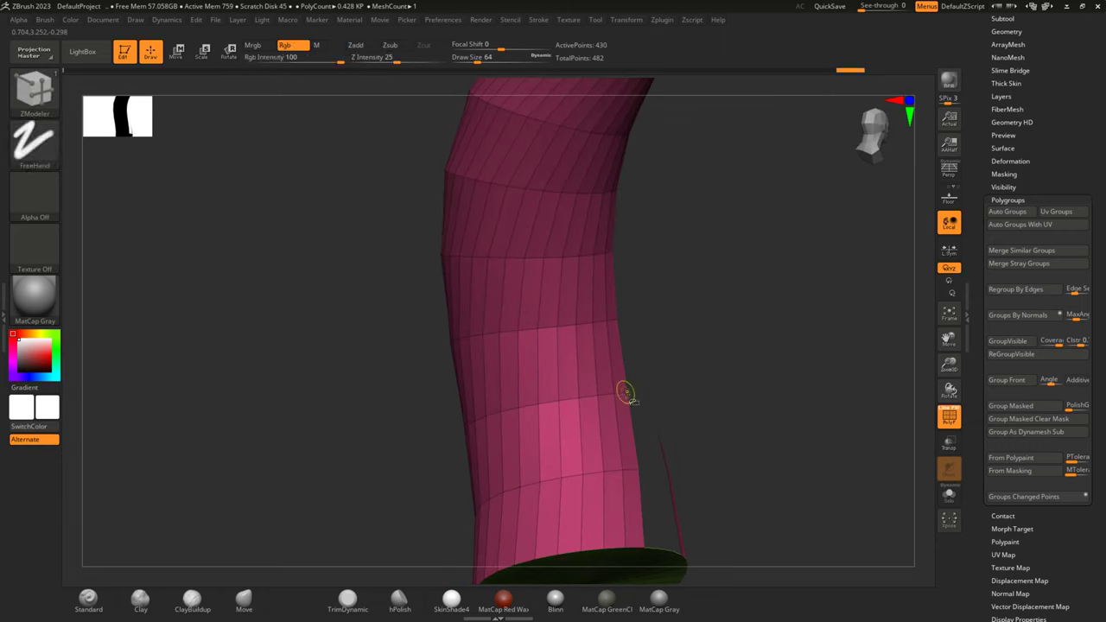
left_click(564, 404, "ctrl+alt+shift")
left_click(538, 412, "ctrl+alt+shift")
left_click(536, 405, "ctrl+alt+shift")
mouse_move(536, 402)
left_mouse_down()
mouse_move(780, 333)
mouse_move(661, 375)
left_mouse_up()
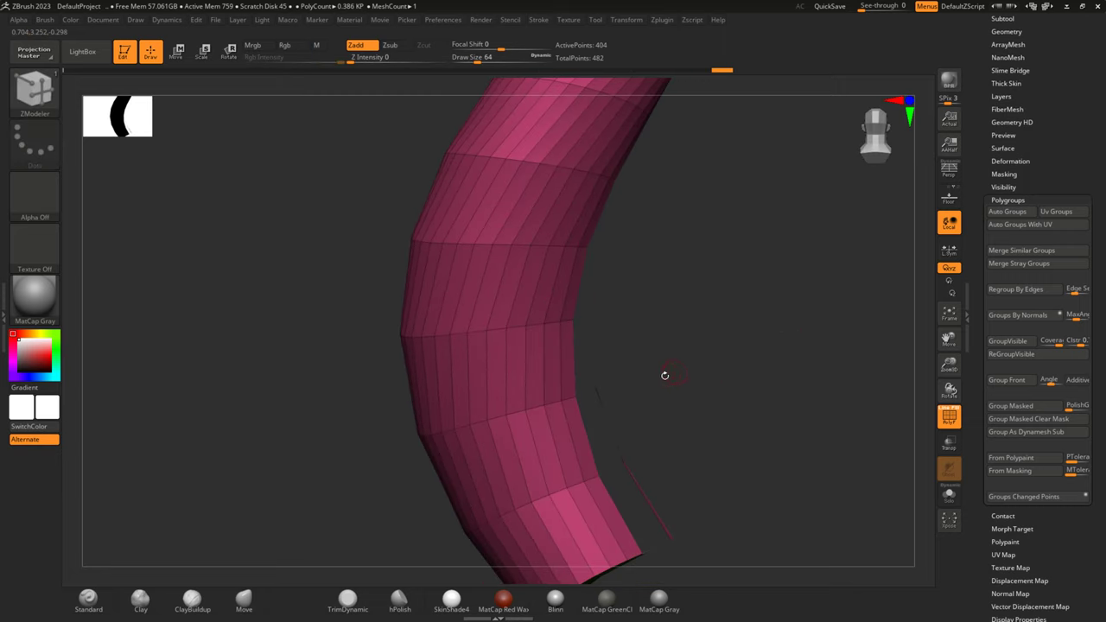
Hide more alternating lengthwise loops through the tube's middle and far side.
left_click(516, 413, "ctrl+alt+shift")
left_click(484, 422, "ctrl+shift")
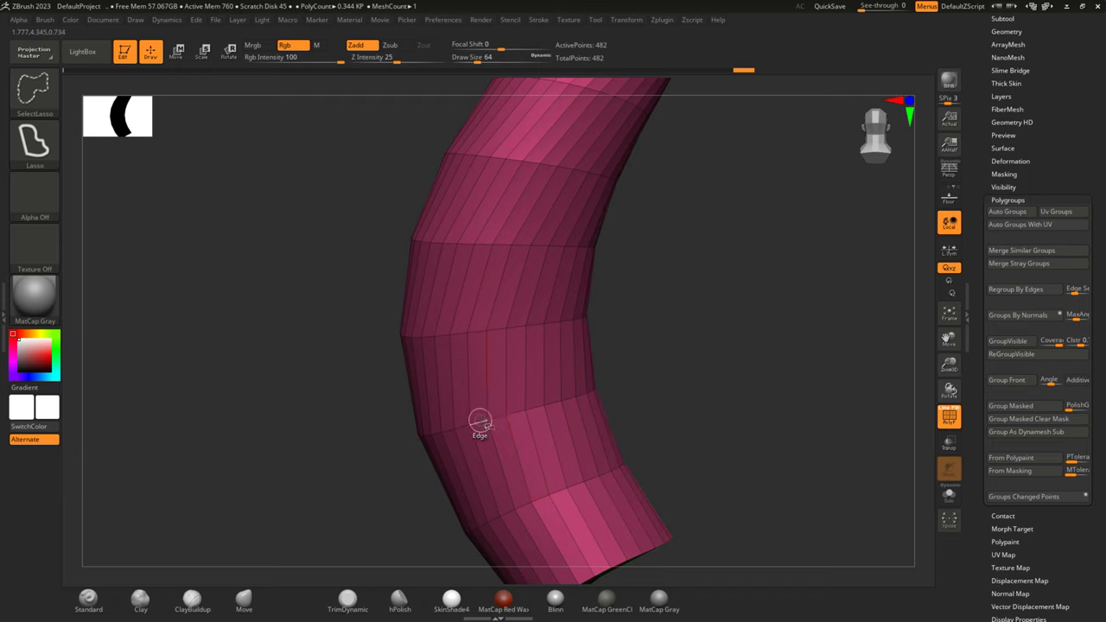
left_click(508, 415, "ctrl+alt+shift")
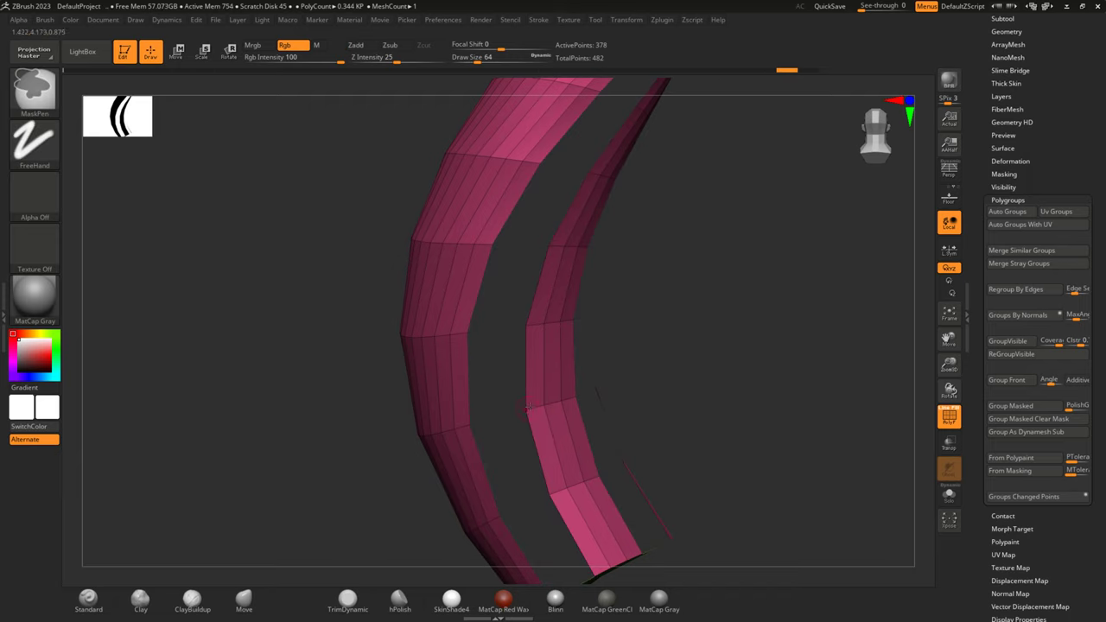
left_click_drag(656, 356, 682, 353)
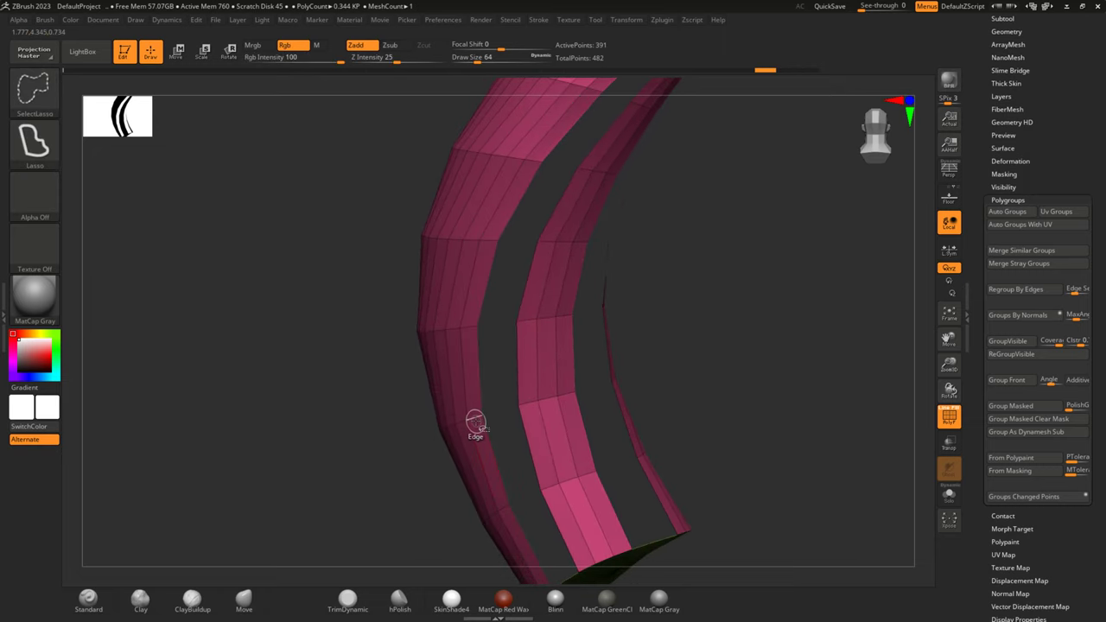
mouse_move(682, 349)
left_mouse_down()
mouse_move(758, 333)
mouse_move(721, 340)
left_mouse_up()
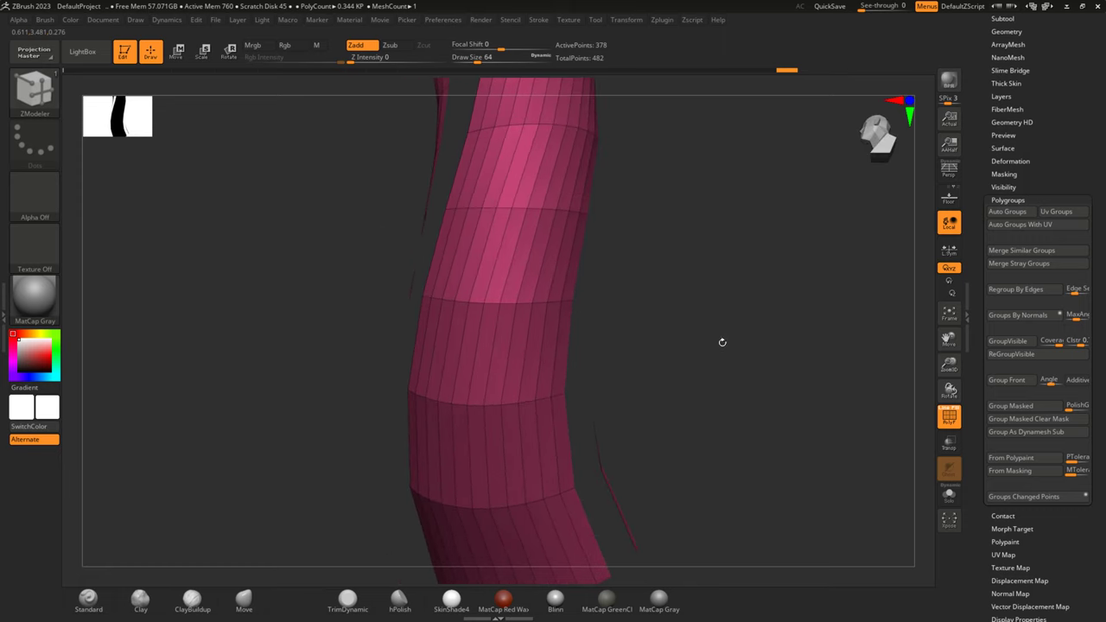
left_click(506, 404, "ctrl+shift")
left_click(484, 407, "ctrl+shift")
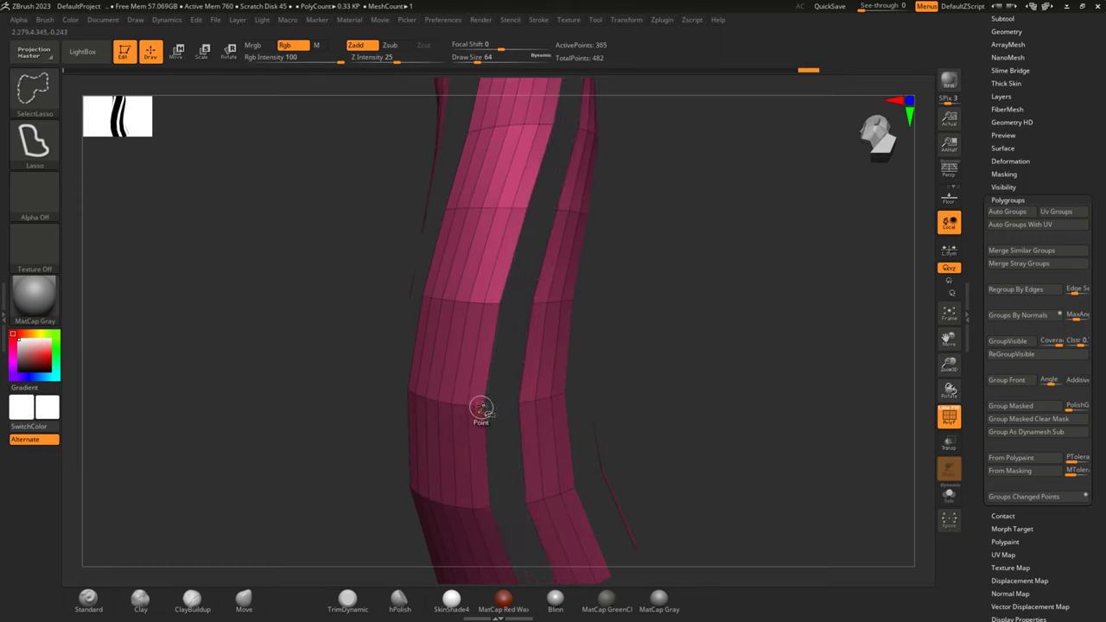
left_click(474, 406, "ctrl+shift")
Invert visibility to isolate the strips, check their curve, then reveal the whole tube.
left_click_drag(617, 351, 730, 344)
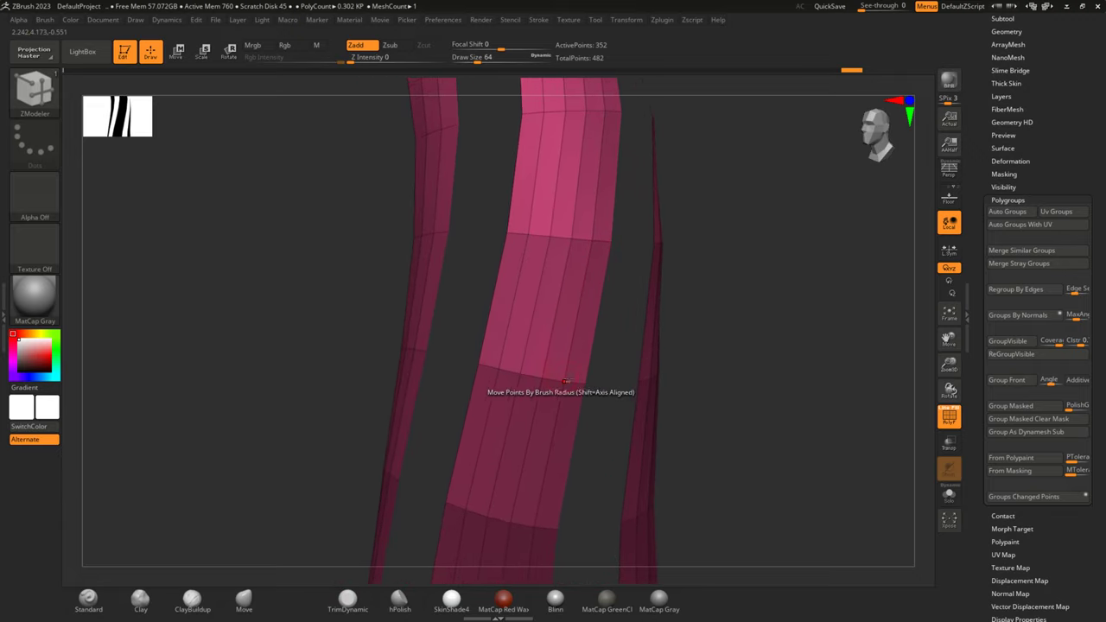
key("ctrl+shift")
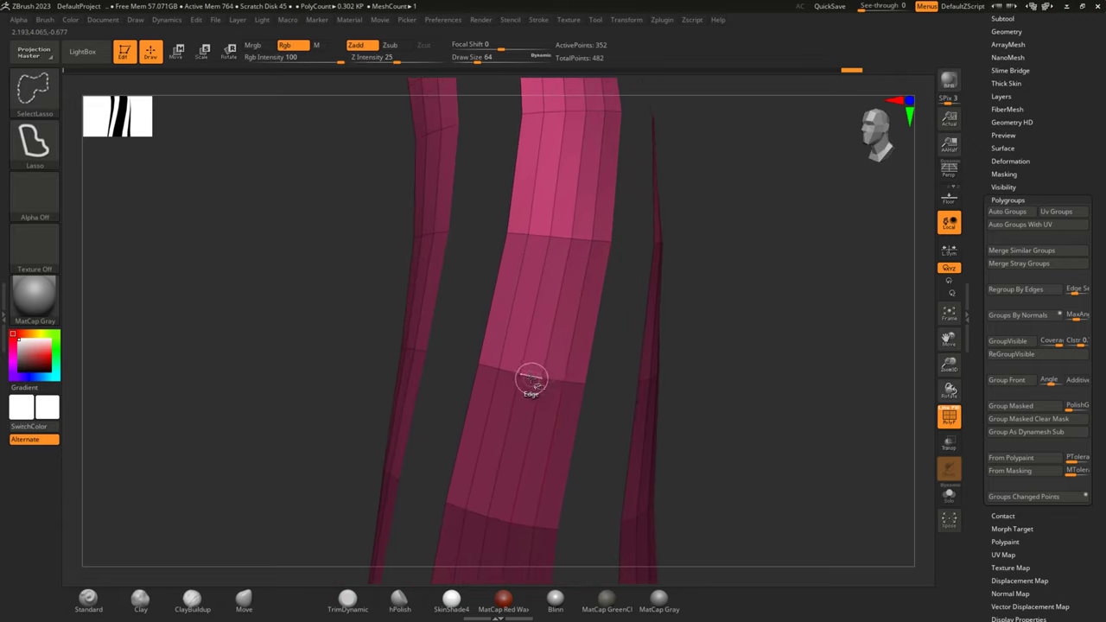
left_click_drag(674, 368, 656, 363)
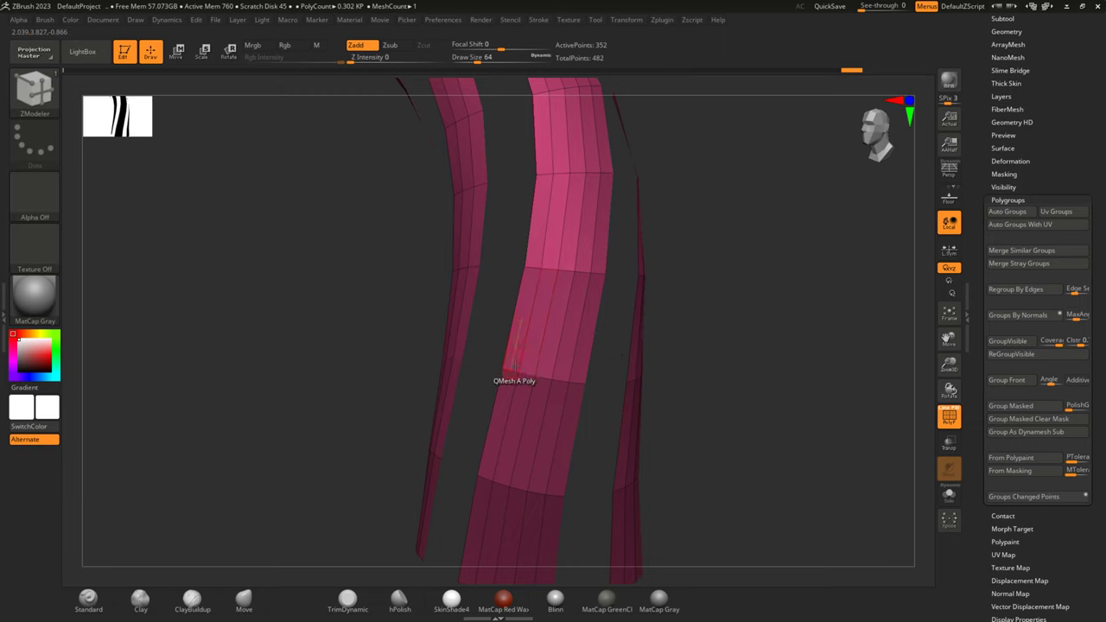
key("ctrl+shift")
key("ctrl+shift")
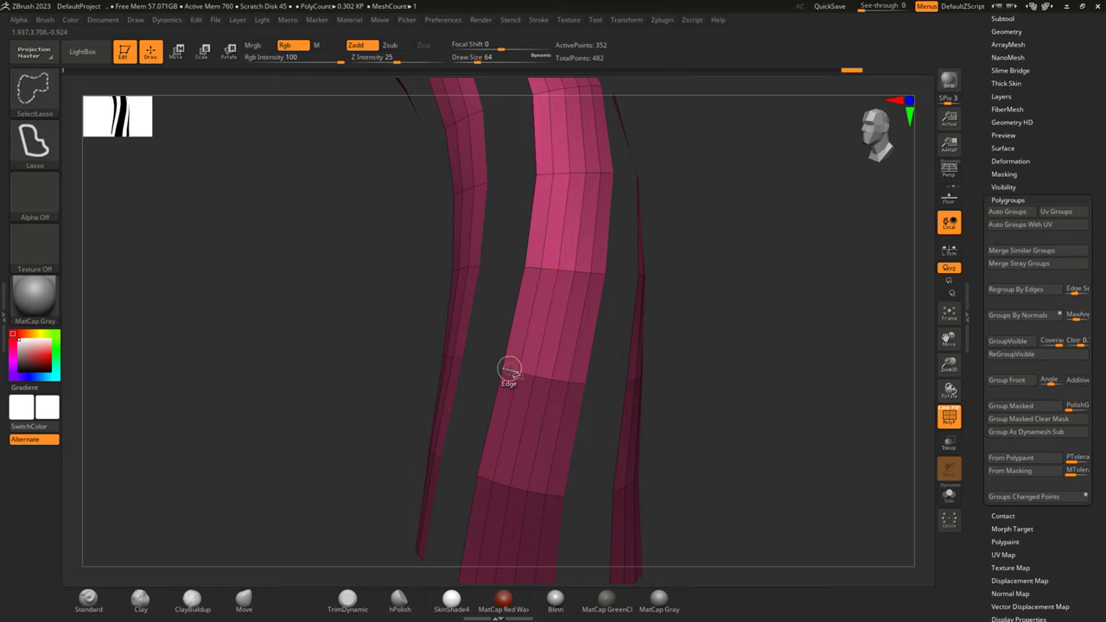
mouse_move(674, 329)
left_mouse_down()
mouse_move(765, 320)
mouse_move(770, 357)
mouse_move(726, 336)
mouse_move(822, 378)
left_mouse_up()
key("ctrl+shift")
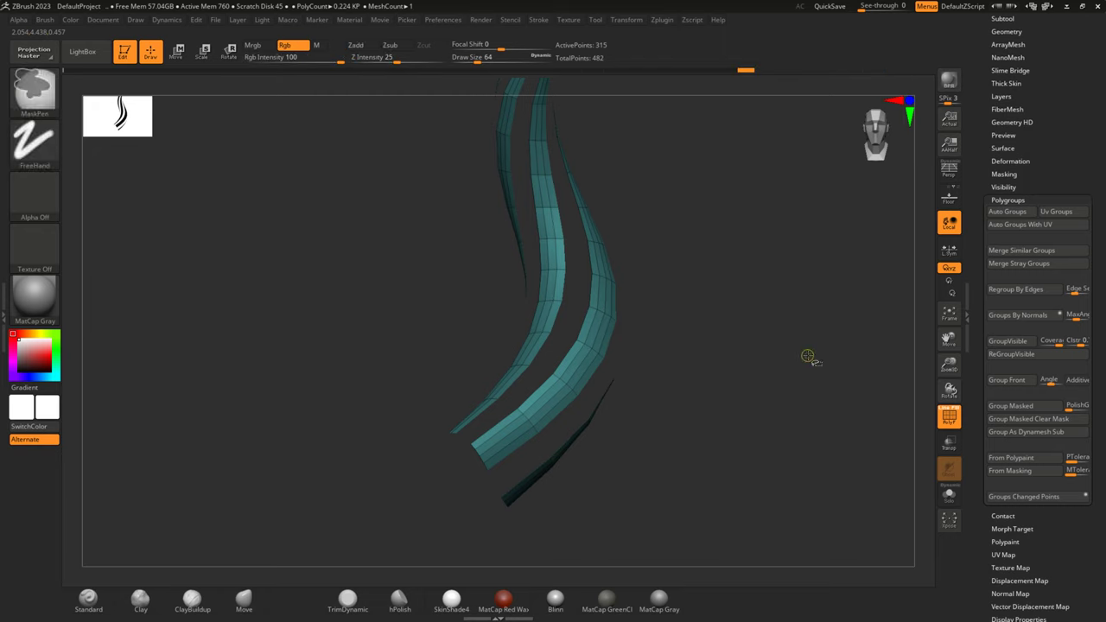
left_click(807, 356, "ctrl+shift")
Set the ZModeler QMesh action to target Polygroup All.
mouse_move(813, 370)
left_mouse_down()
mouse_move(769, 348)
mouse_move(788, 365)
mouse_move(799, 359)
mouse_move(624, 352)
left_mouse_up()
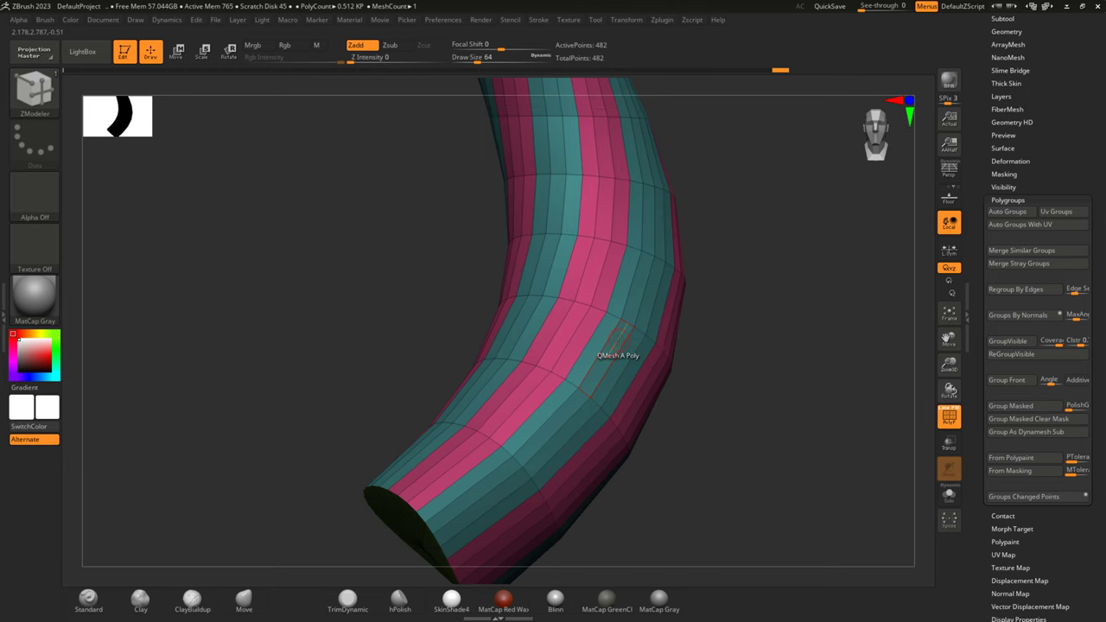
key("space")
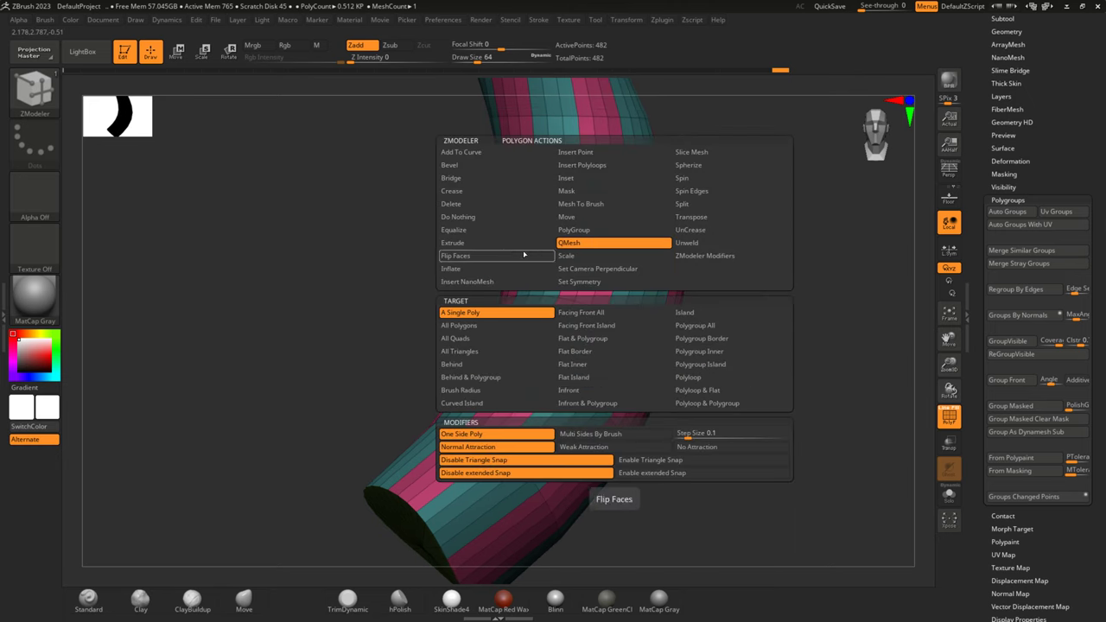
left_click(691, 327)
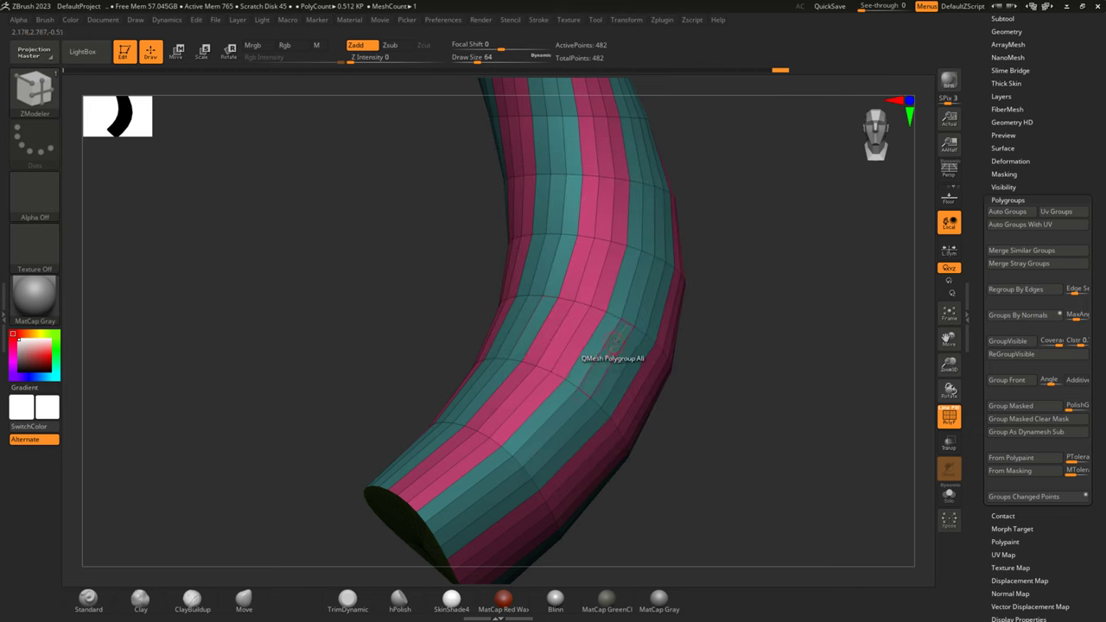
key("space")
key("space")
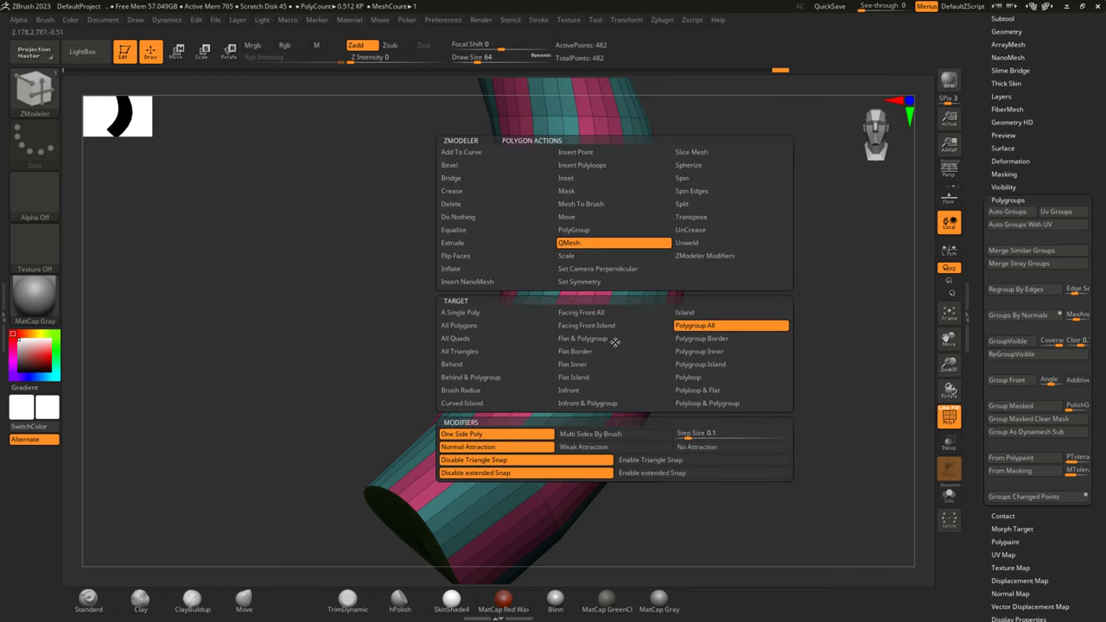
key("space")
Extrude the strip polygroups outward into ridges, then undo the last two extrusions.
left_click_drag(615, 342, 631, 342)
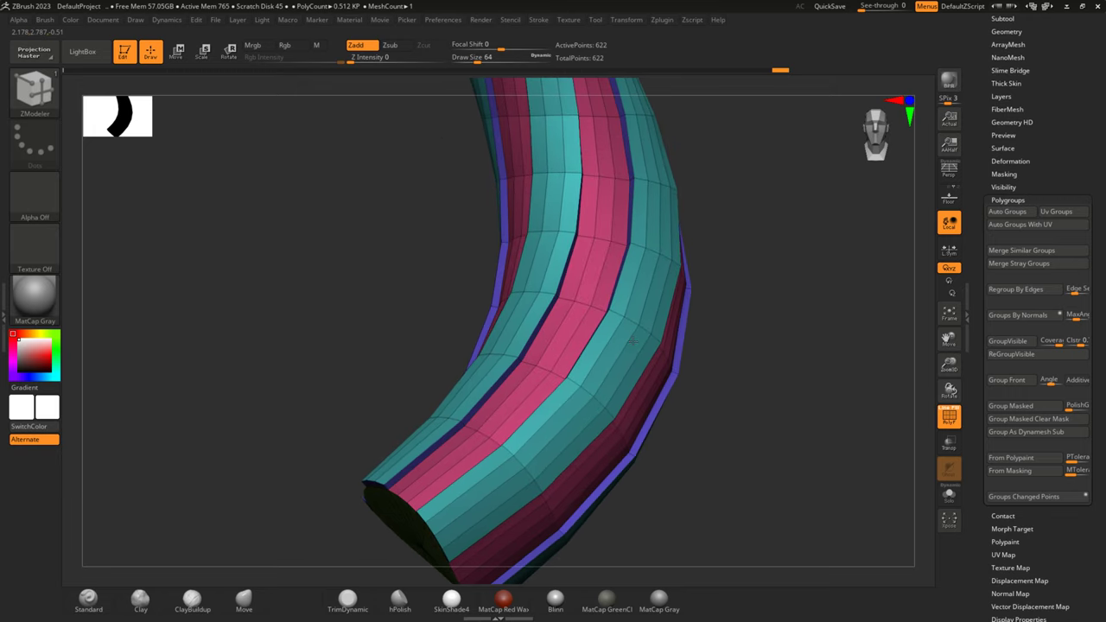
left_click_drag(630, 343, 631, 342)
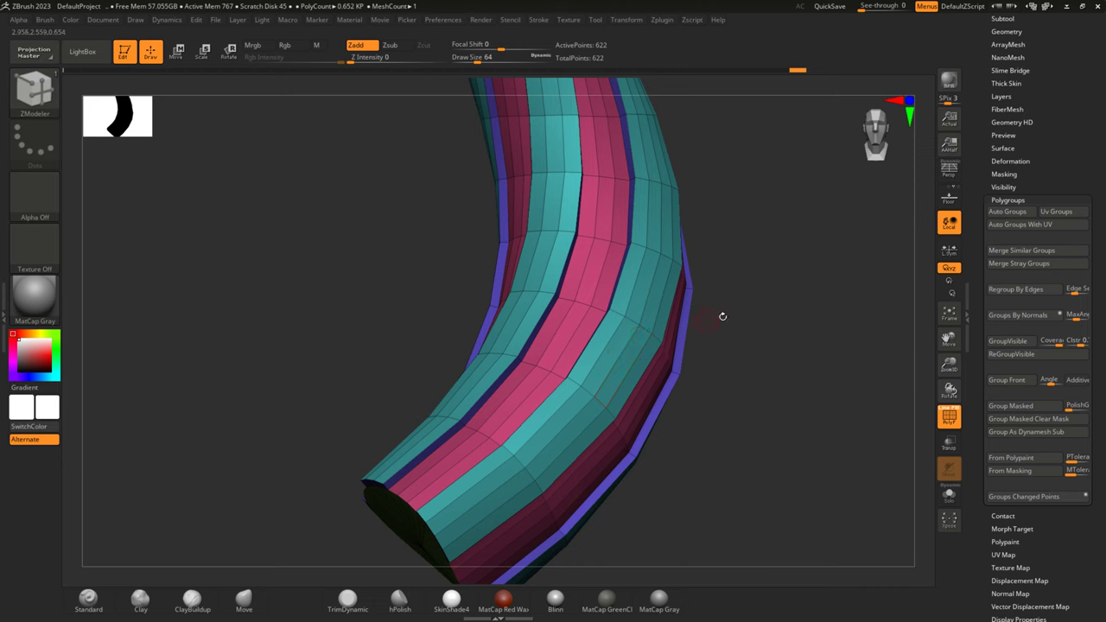
left_click_drag(714, 316, 721, 322)
left_click_drag(639, 336, 644, 346)
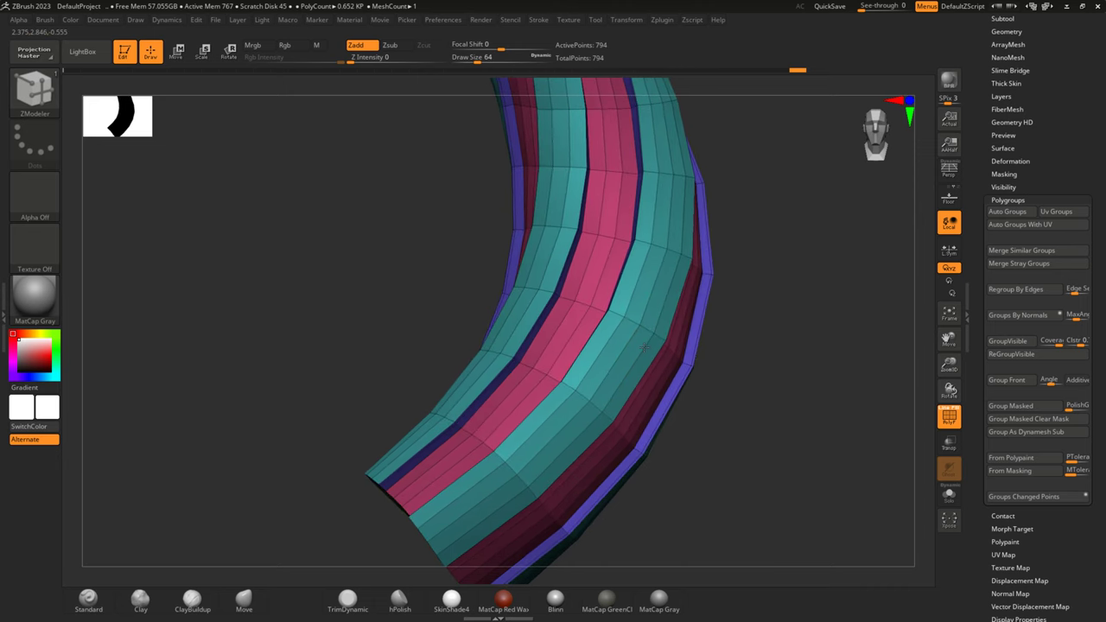
mouse_move(766, 318)
left_mouse_down()
mouse_move(830, 328)
mouse_move(807, 344)
left_mouse_up()
mouse_move(729, 336)
left_mouse_down()
mouse_move(503, 343)
mouse_move(815, 299)
left_mouse_up()
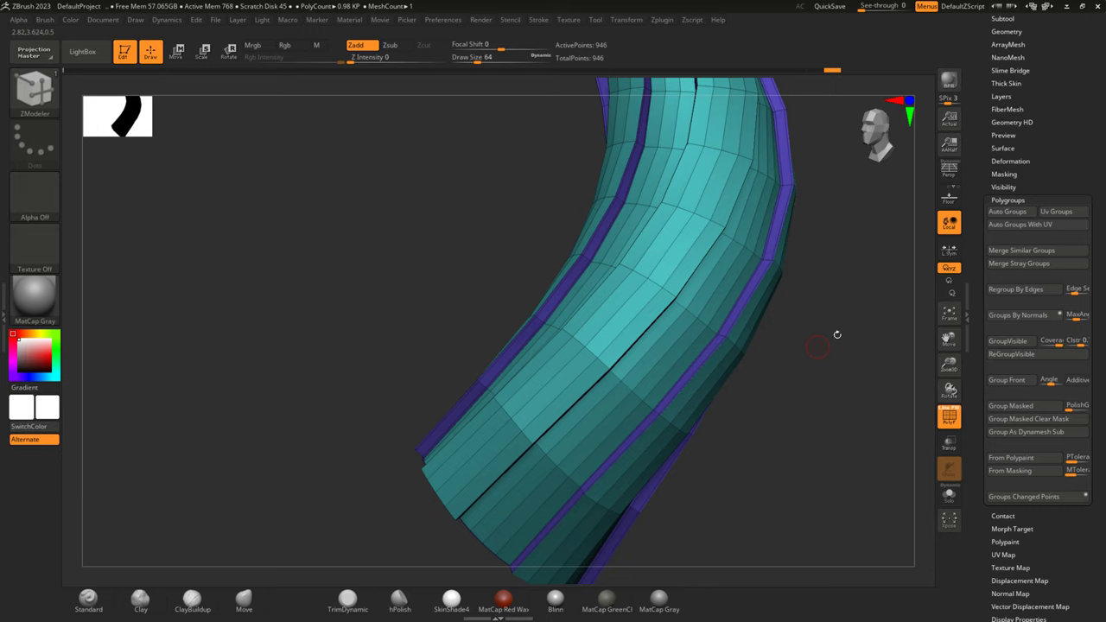
key("ctrl+z")
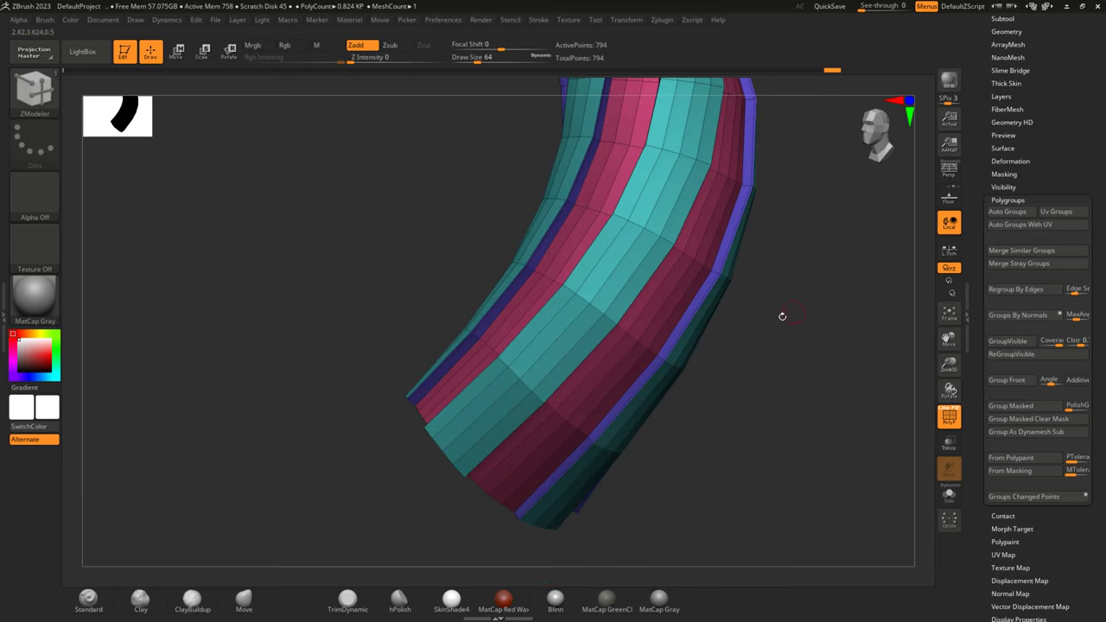
key("ctrl+z")
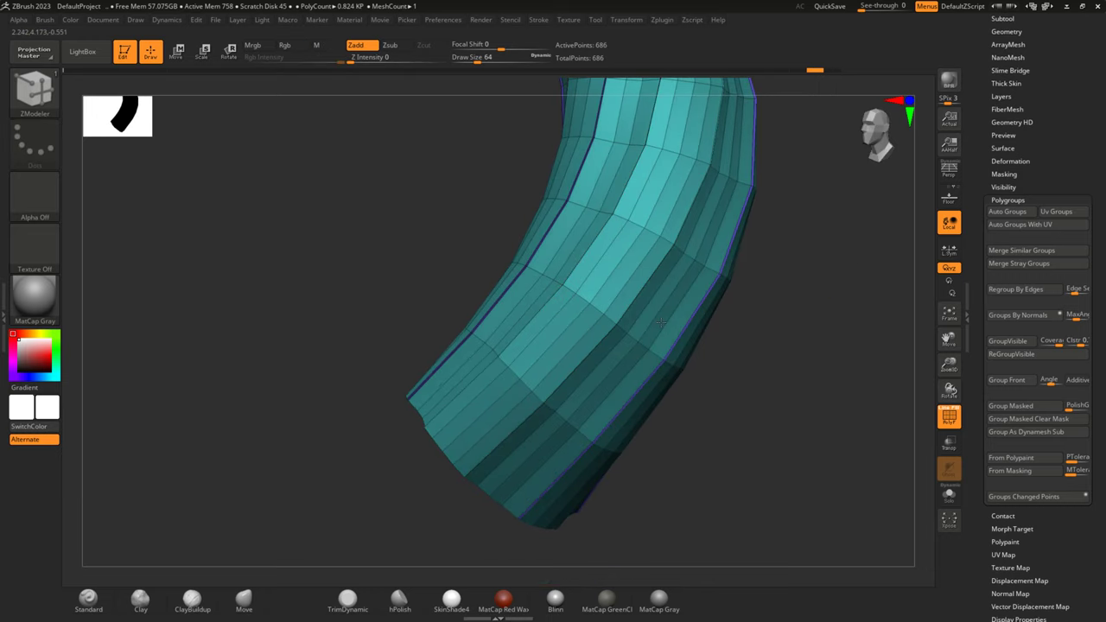
mouse_move(805, 309)
left_mouse_down()
mouse_move(854, 322)
mouse_move(875, 232)
left_mouse_up()
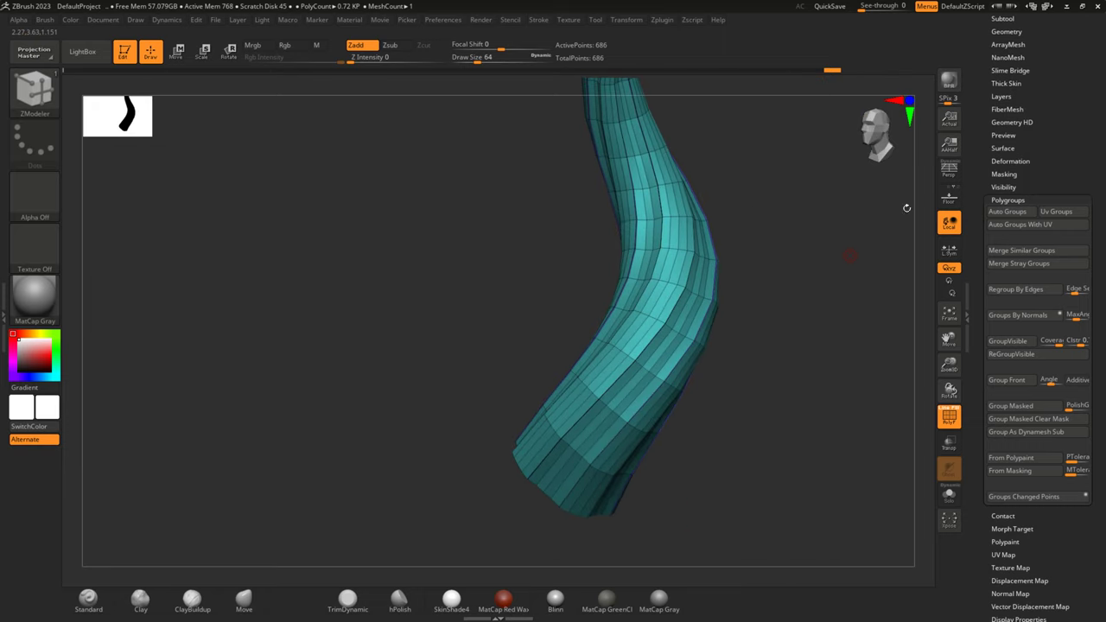
scroll(1070, 127, "up", 5)
Preview the tube with Dynamic Subdiv and PolyF off, then turn subdivision back off.
left_click(1006, 190)
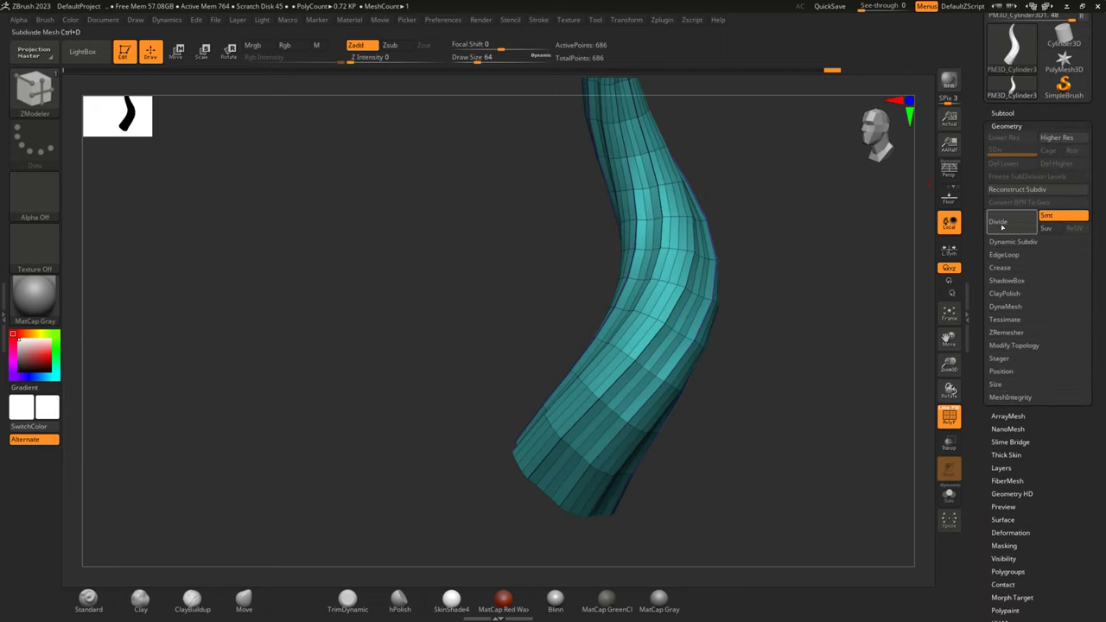
left_click(1013, 242)
left_click(1063, 256)
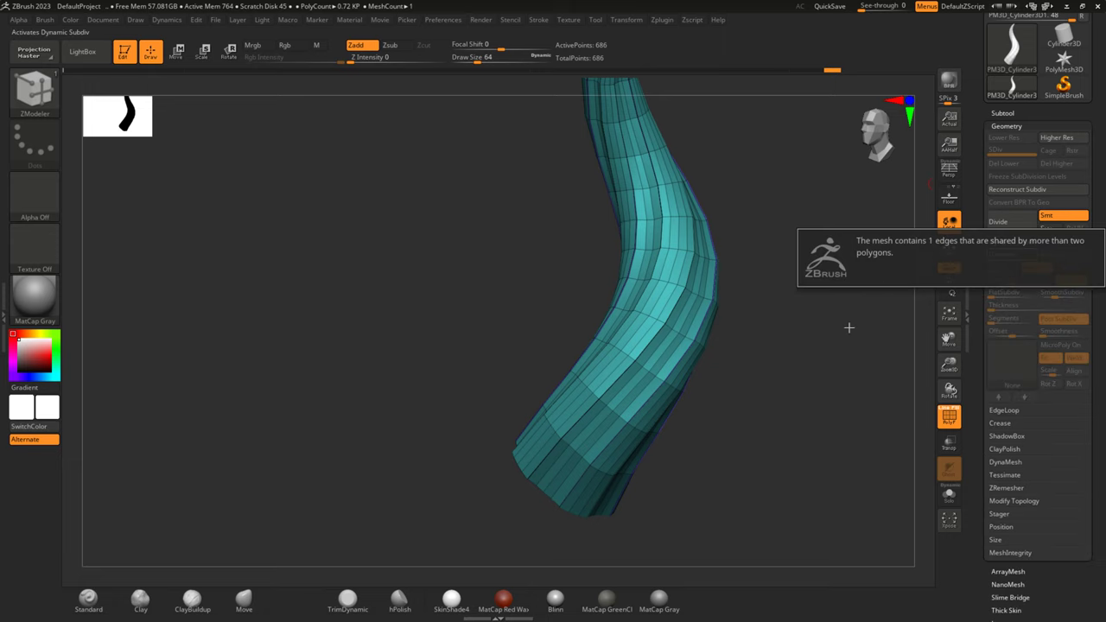
left_click(949, 417)
mouse_move(871, 366)
left_mouse_down()
mouse_move(817, 334)
mouse_move(840, 320)
left_mouse_up()
key("shift+d")
Undo back to the 622-point tube and show polygroups with PolyF.
key("ctrl+z")
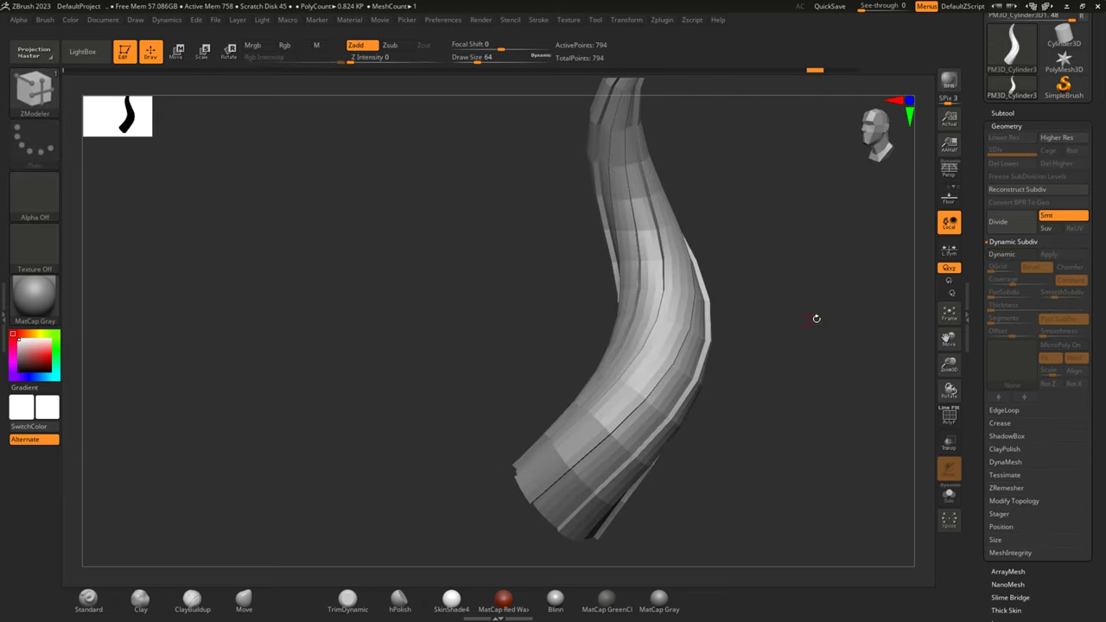
key("ctrl+z")
key("ctrl+z")
key("ctrl+z")
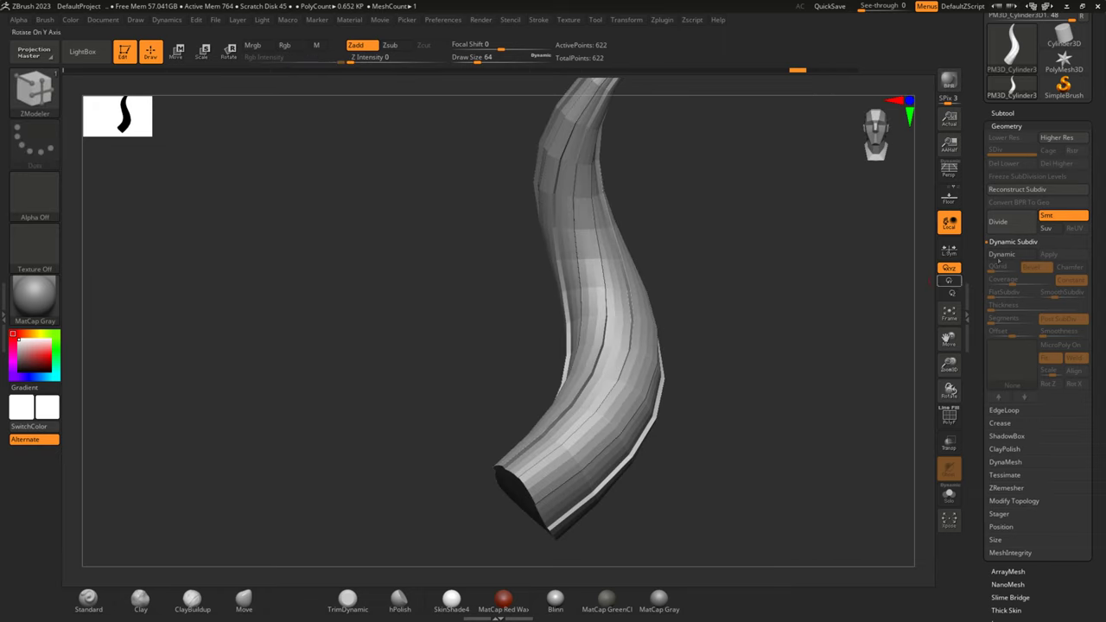
key("ctrl+z")
key("ctrl+z")
key("ctrl+z")
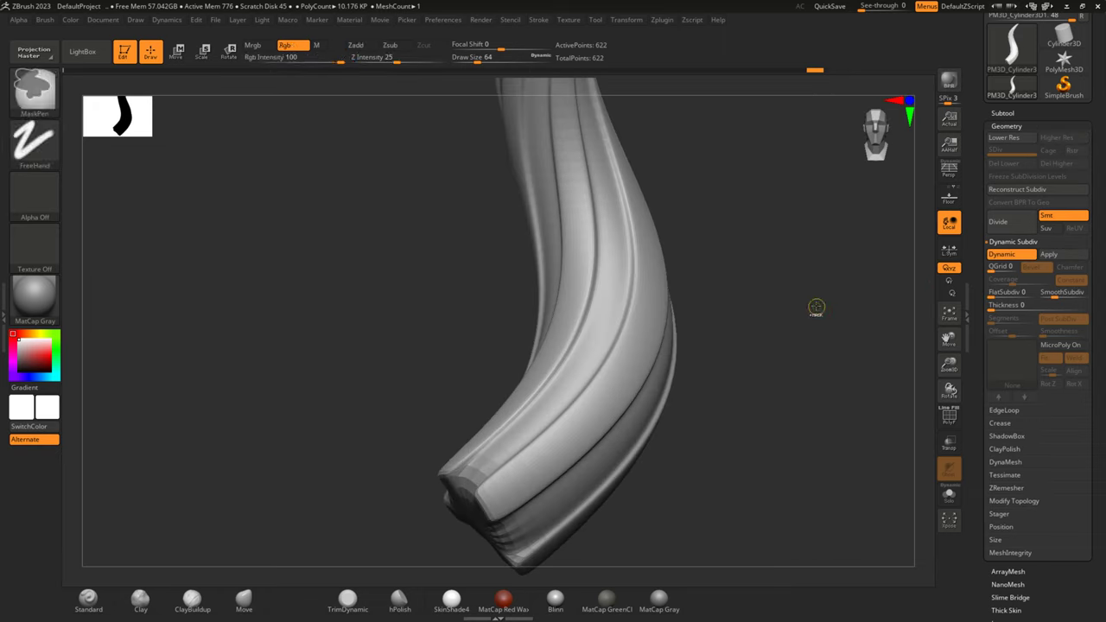
key("ctrl+z")
key("ctrl+z")
left_click(951, 421)
key("ctrl+z")
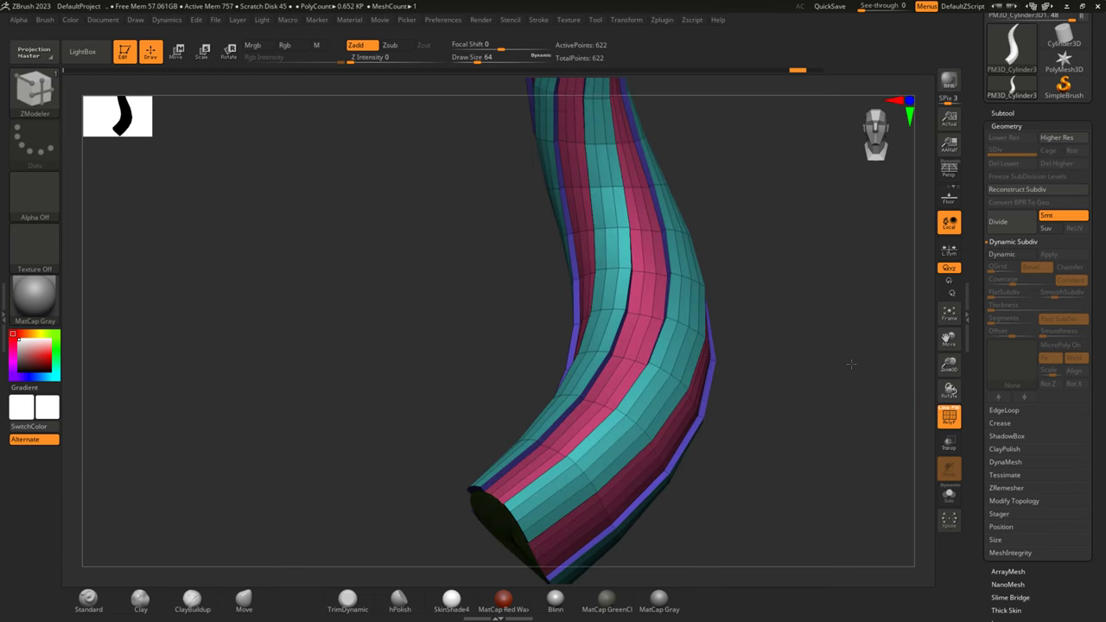
key("ctrl+z")
key("ctrl+z")
key("ctrl+z")
key("ctrl+z")
key("ctrl+z")
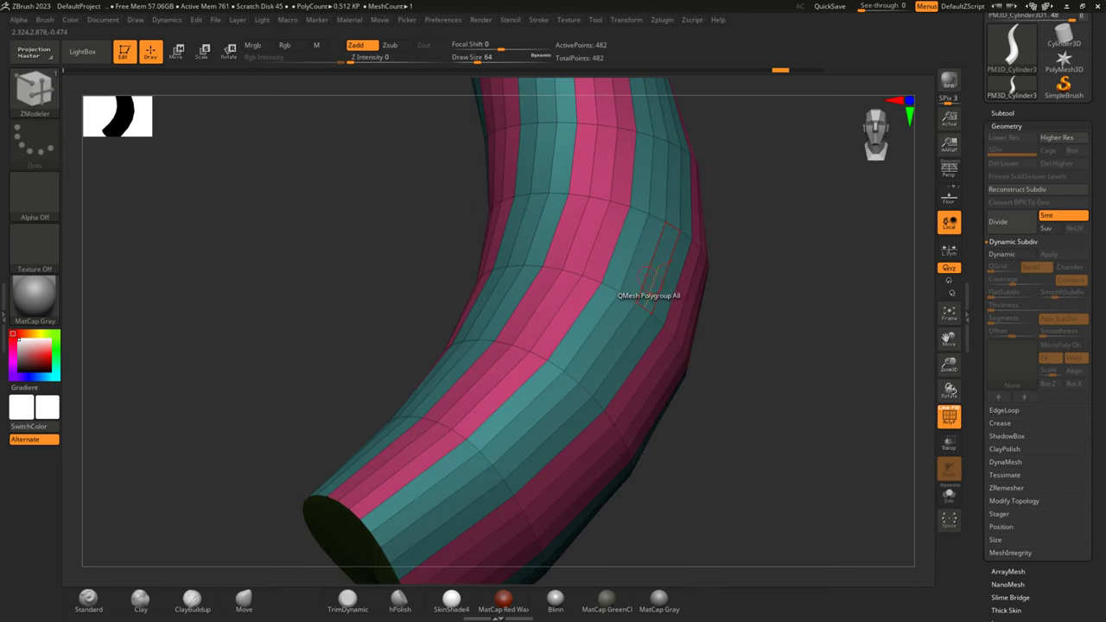
QMesh-extrude the tube's bands and check them smoothed with Dynamic Subdiv.
left_click_drag(657, 270, 681, 275)
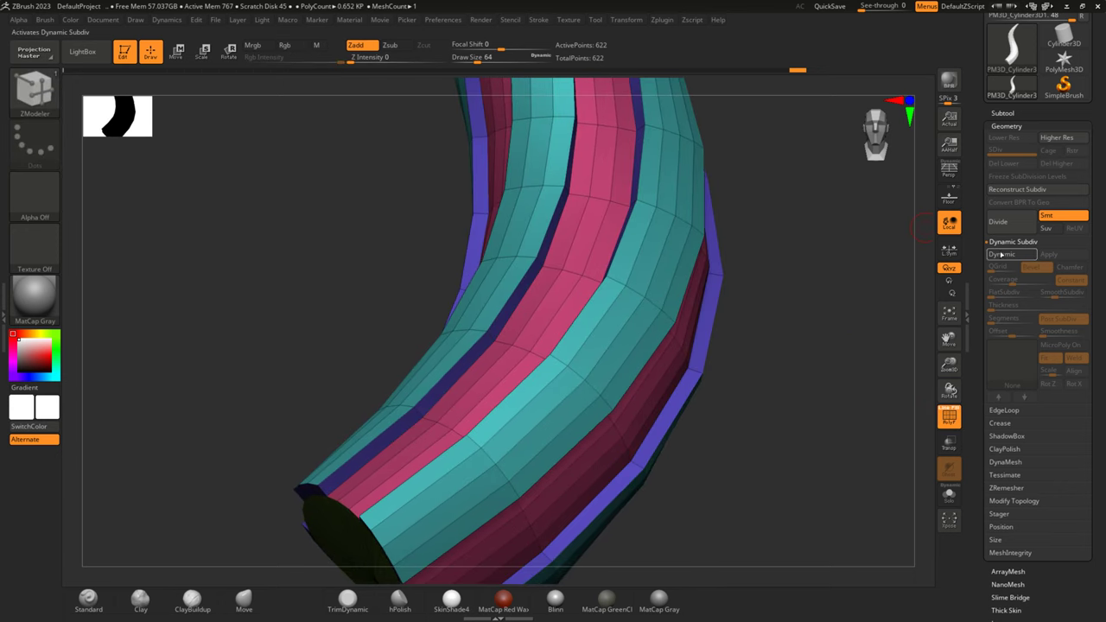
left_click(1002, 254)
left_click(956, 428)
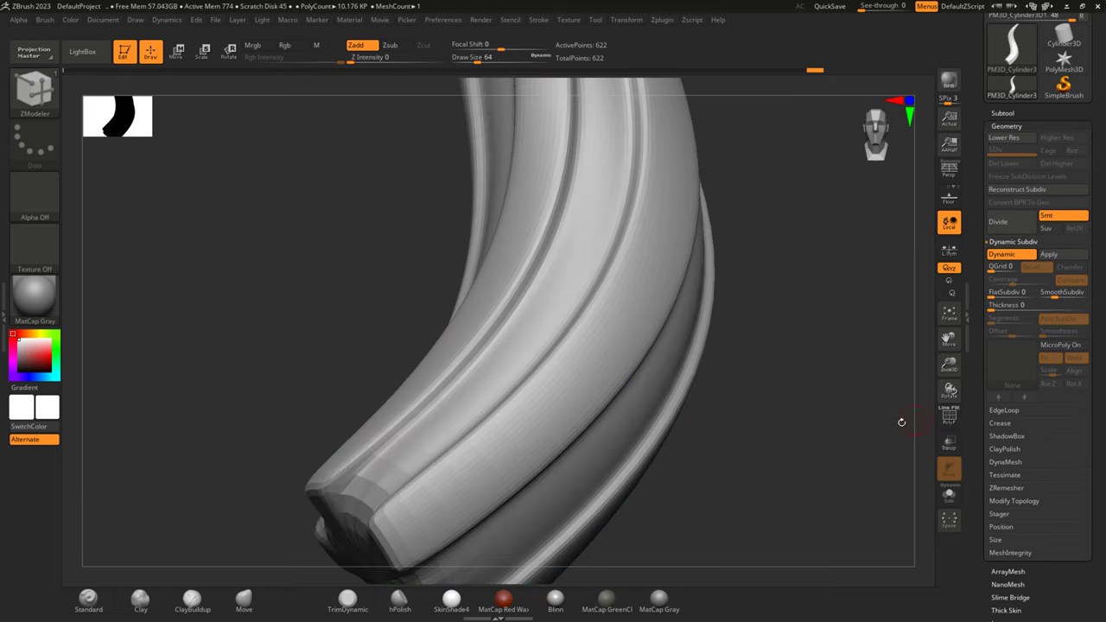
mouse_move(867, 413)
left_mouse_down()
mouse_move(818, 378)
mouse_move(709, 355)
mouse_move(780, 349)
mouse_move(800, 329)
mouse_move(844, 363)
left_mouse_up()
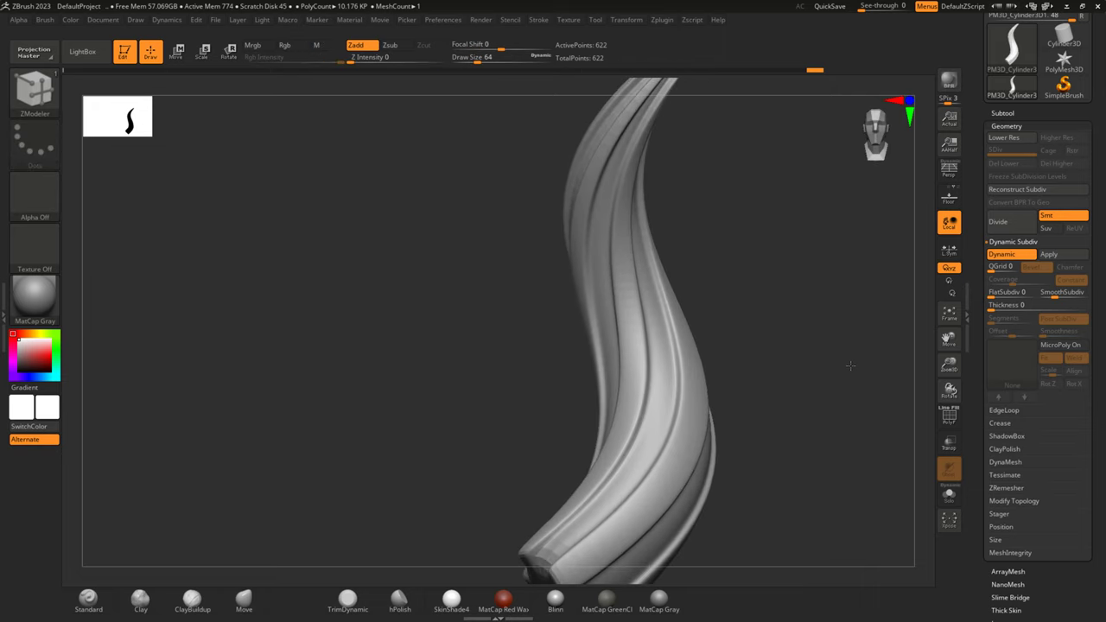
key("shift+d")
mouse_move(778, 365)
left_mouse_down()
mouse_move(765, 323)
mouse_move(824, 341)
mouse_move(778, 316)
left_mouse_up()
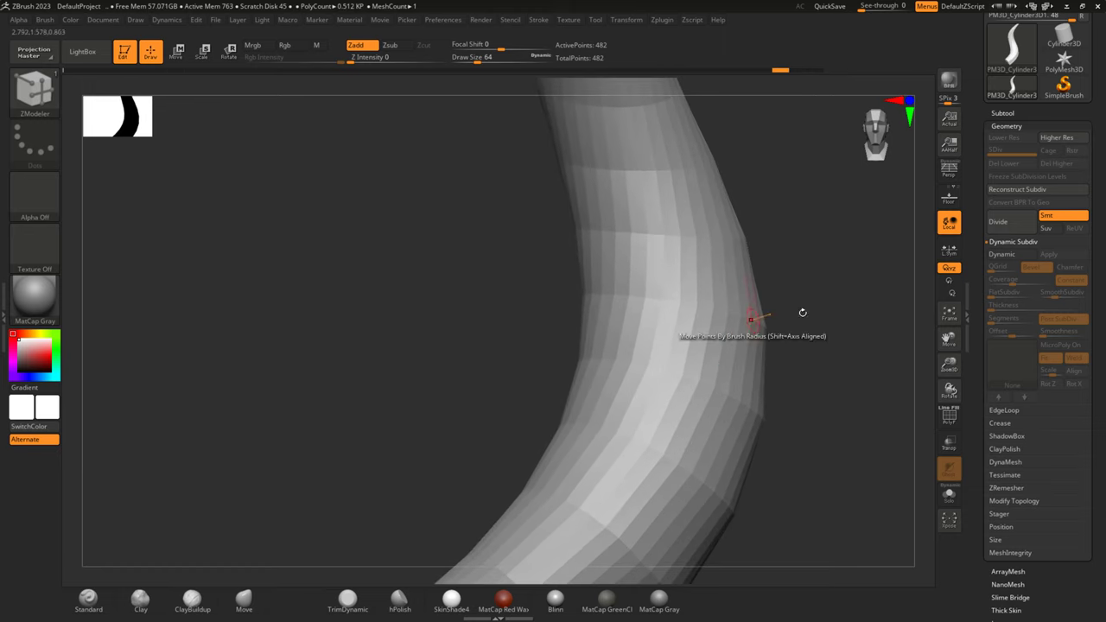
Merge the pink and teal bands into one polygroup and preview the smoothed horn.
left_click(950, 420)
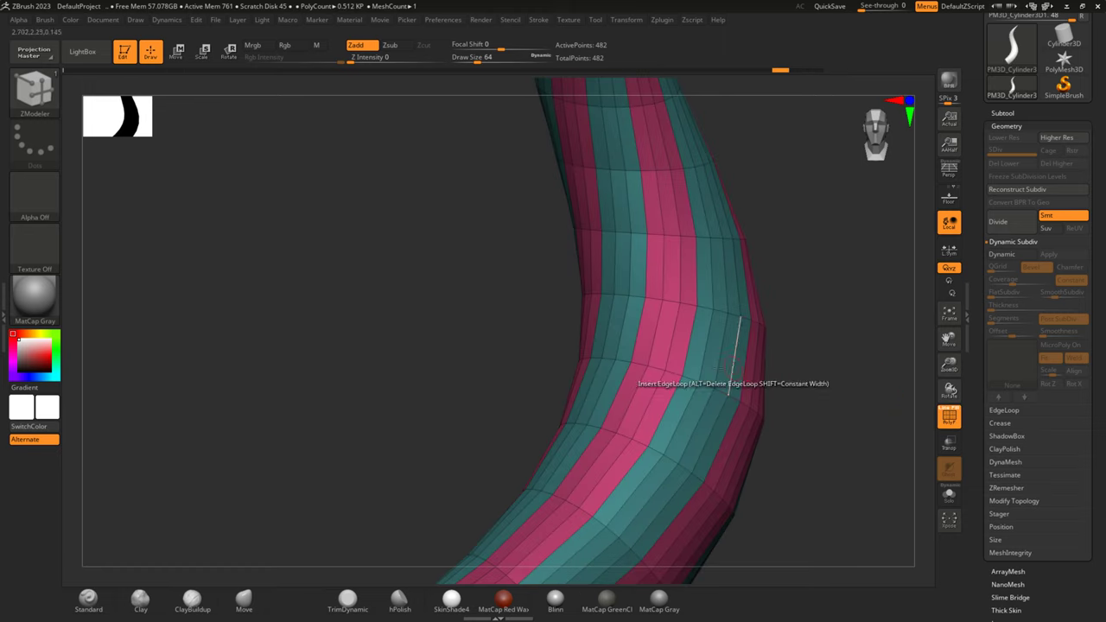
left_click(682, 343)
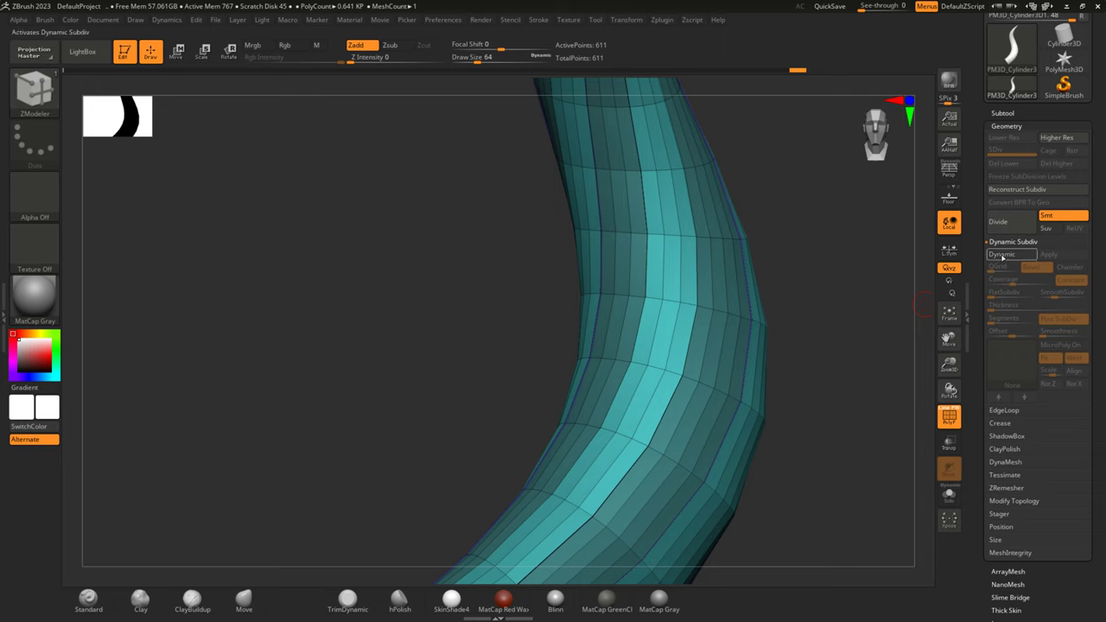
left_click(993, 255)
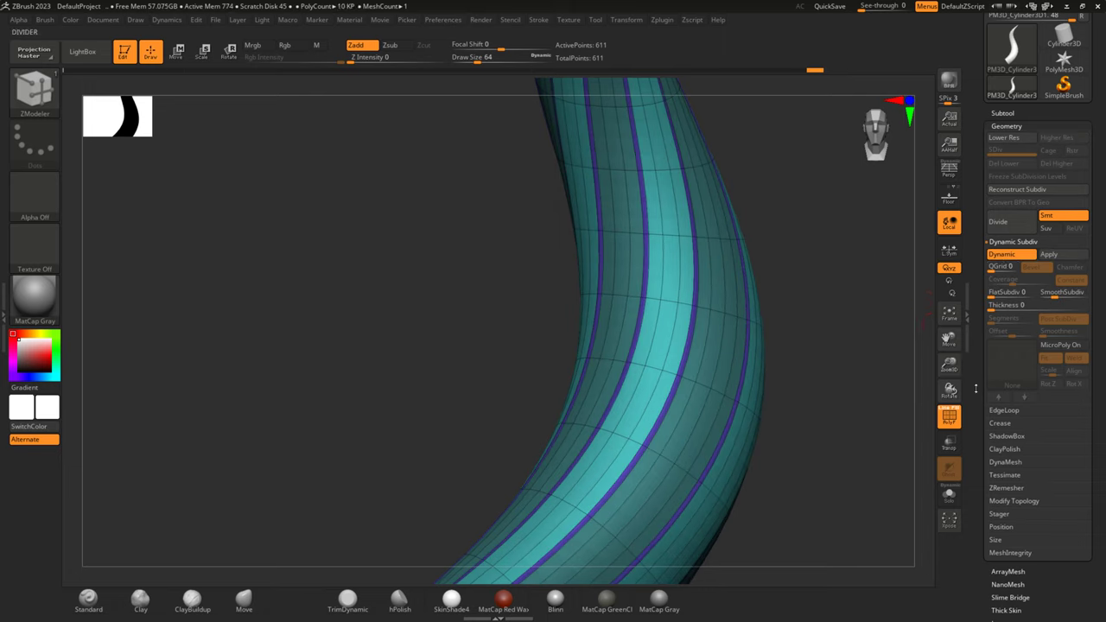
left_click(949, 416)
mouse_move(810, 370)
left_mouse_down()
mouse_move(751, 326)
mouse_move(815, 337)
mouse_move(772, 313)
mouse_move(751, 321)
mouse_move(821, 361)
mouse_move(778, 357)
mouse_move(815, 420)
mouse_move(785, 309)
mouse_move(807, 331)
mouse_move(826, 330)
mouse_move(807, 348)
mouse_move(863, 387)
left_mouse_up()
key("shift+d")
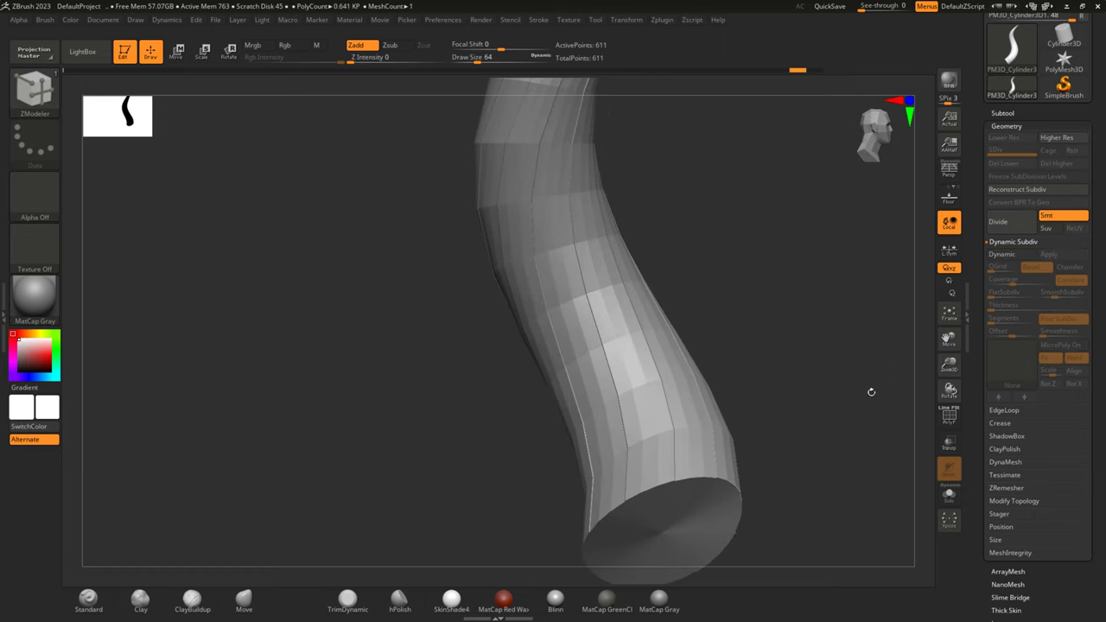
QMesh an edge ring onto the flat end cap, then view the horn smoothed with PolyF off.
left_click(948, 420)
mouse_move(790, 321)
left_mouse_down()
mouse_move(879, 321)
mouse_move(749, 271)
mouse_move(816, 269)
mouse_move(814, 303)
mouse_move(817, 260)
left_mouse_up()
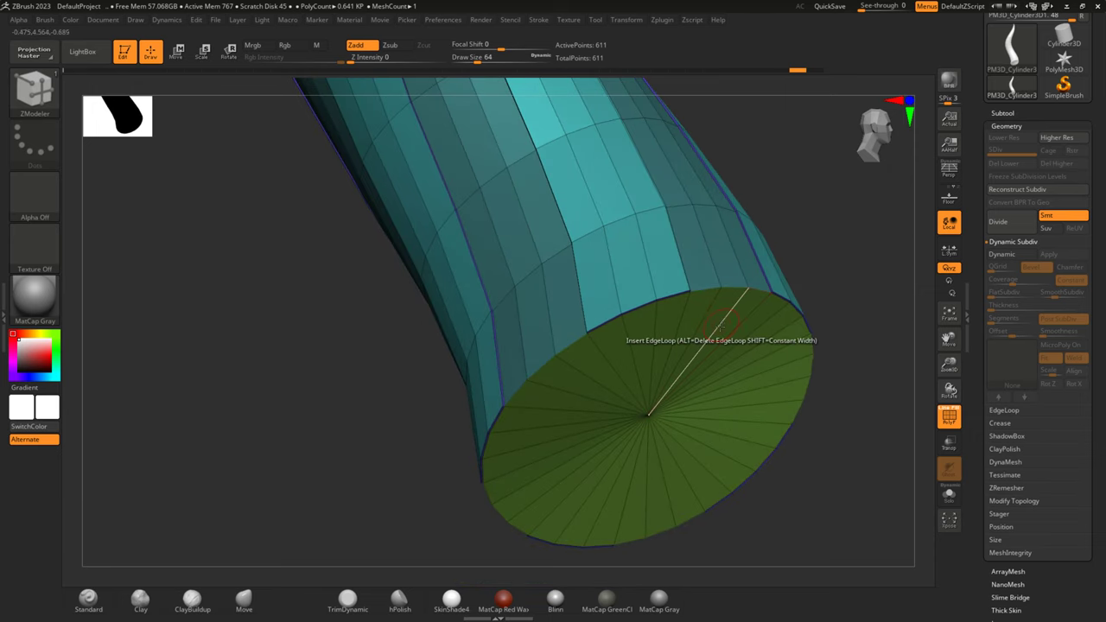
left_click(672, 316)
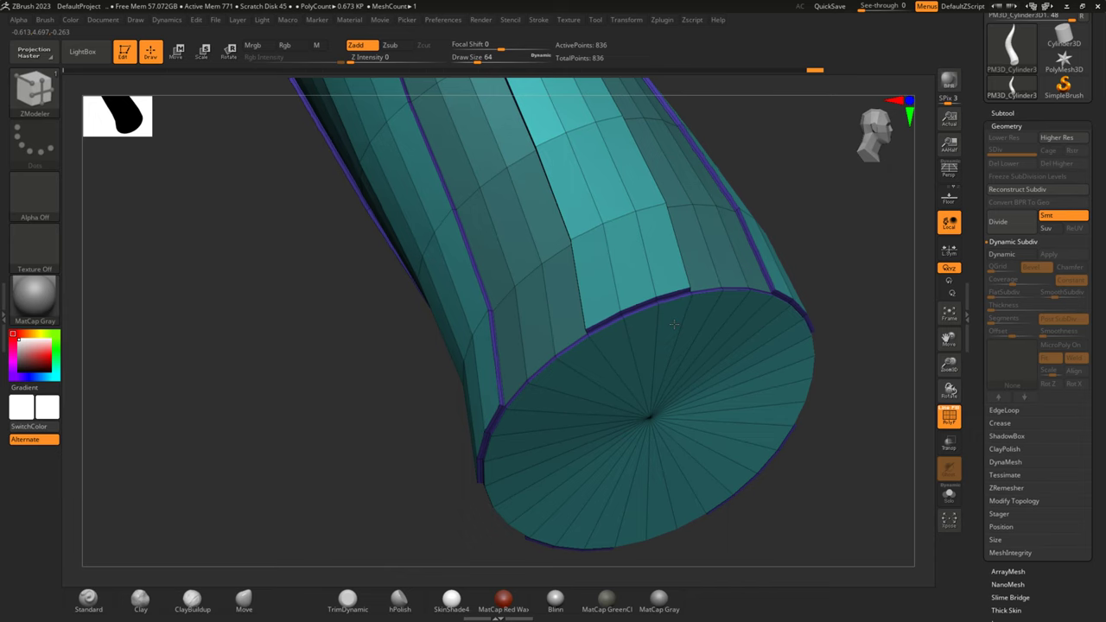
left_click_drag(817, 292, 900, 270)
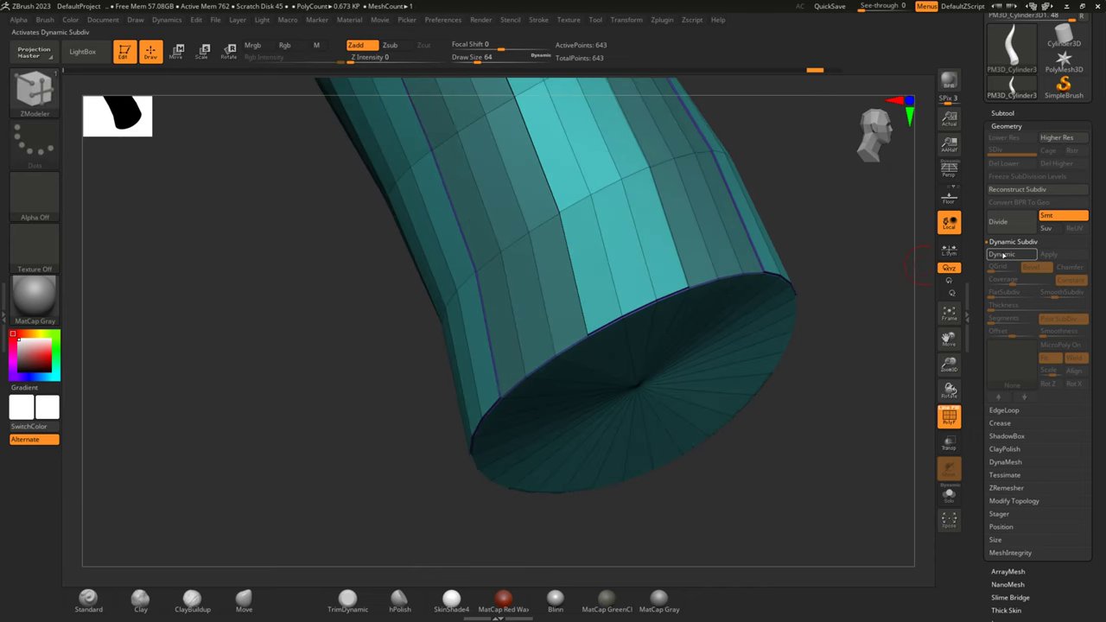
left_click(1003, 255)
left_click_drag(847, 343, 917, 340)
left_click(950, 419)
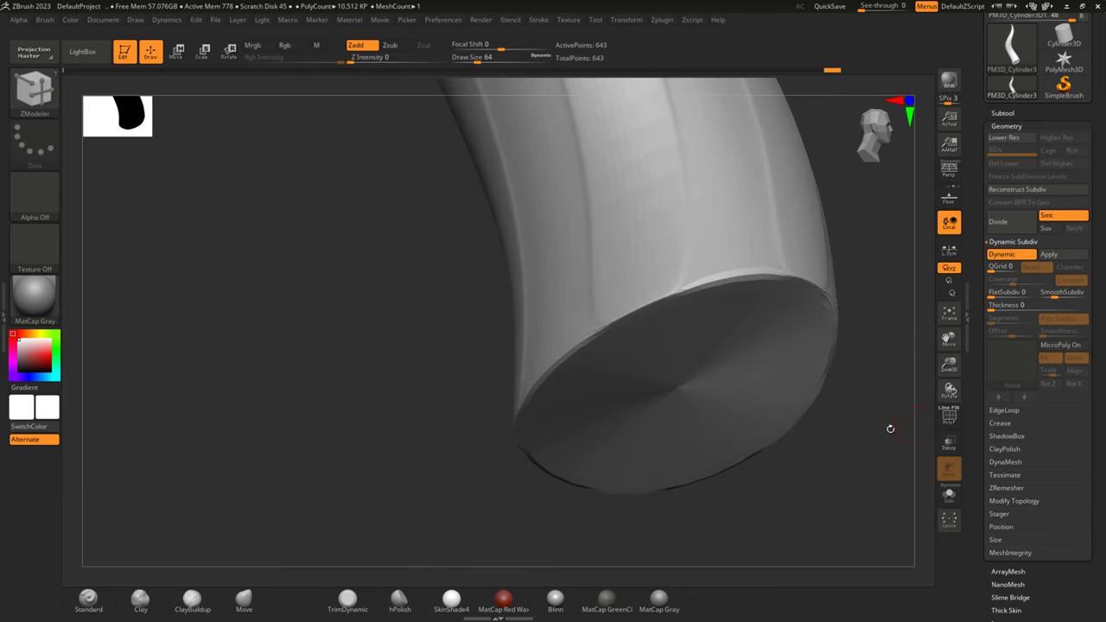
mouse_move(775, 311)
left_mouse_down()
mouse_move(803, 389)
mouse_move(849, 317)
mouse_move(875, 340)
mouse_move(795, 308)
mouse_move(845, 328)
mouse_move(820, 309)
mouse_move(780, 348)
left_mouse_up()
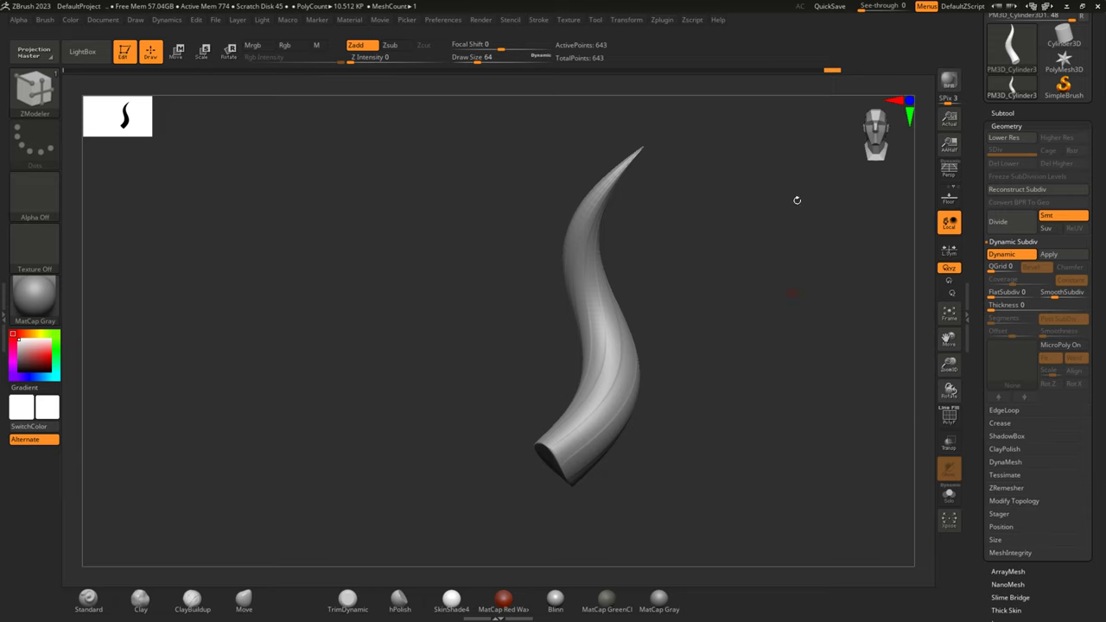
Open the Subtool palette and close the insert mesh list without inserting anything.
left_click_drag(797, 200, 753, 264)
left_click(998, 113)
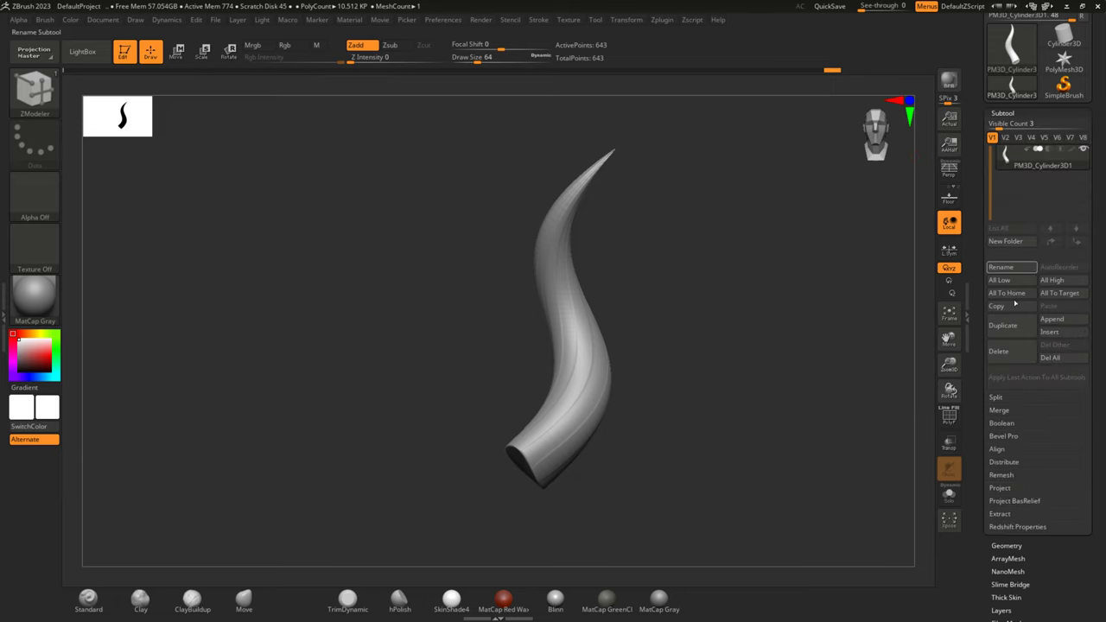
mouse_move(809, 320)
left_mouse_down("alt")
mouse_move(849, 316)
mouse_move(835, 311)
left_mouse_up("alt")
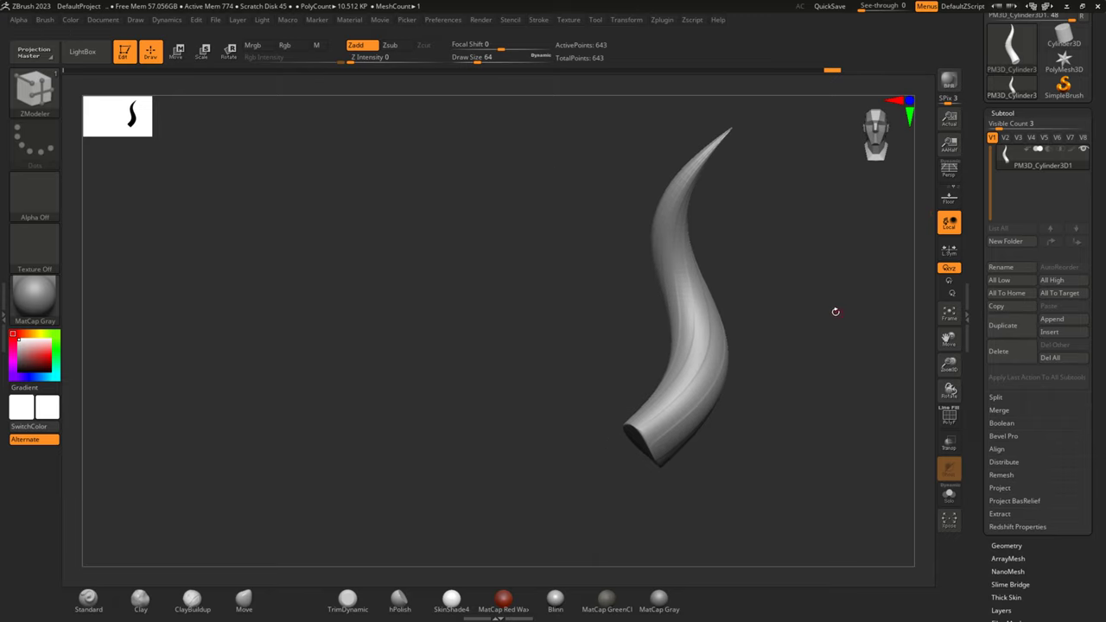
left_click(1051, 332)
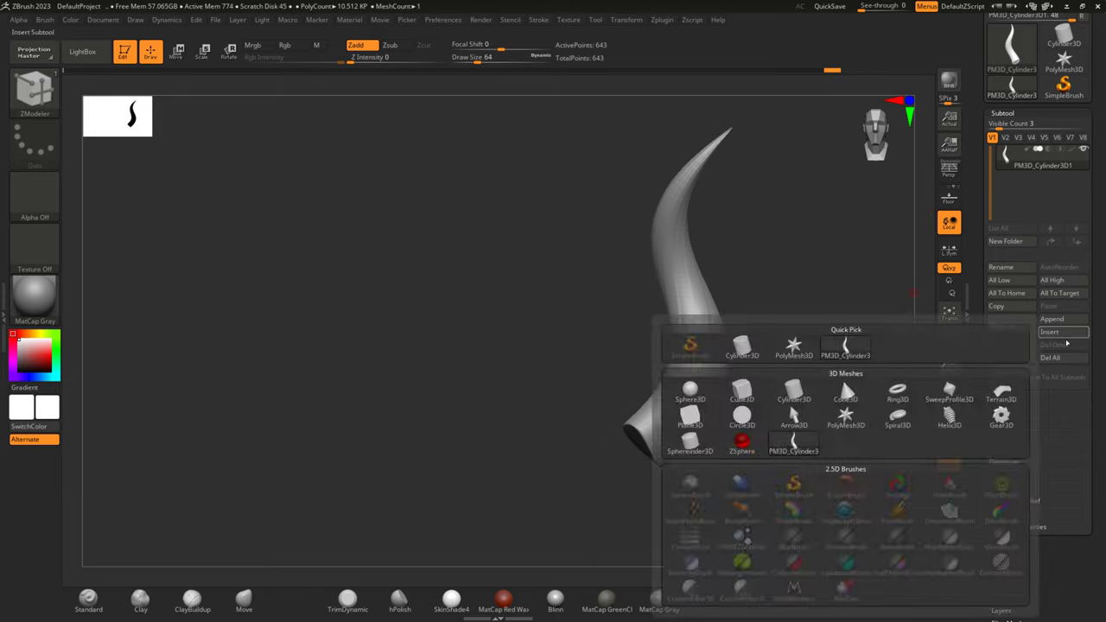
left_click(1056, 332)
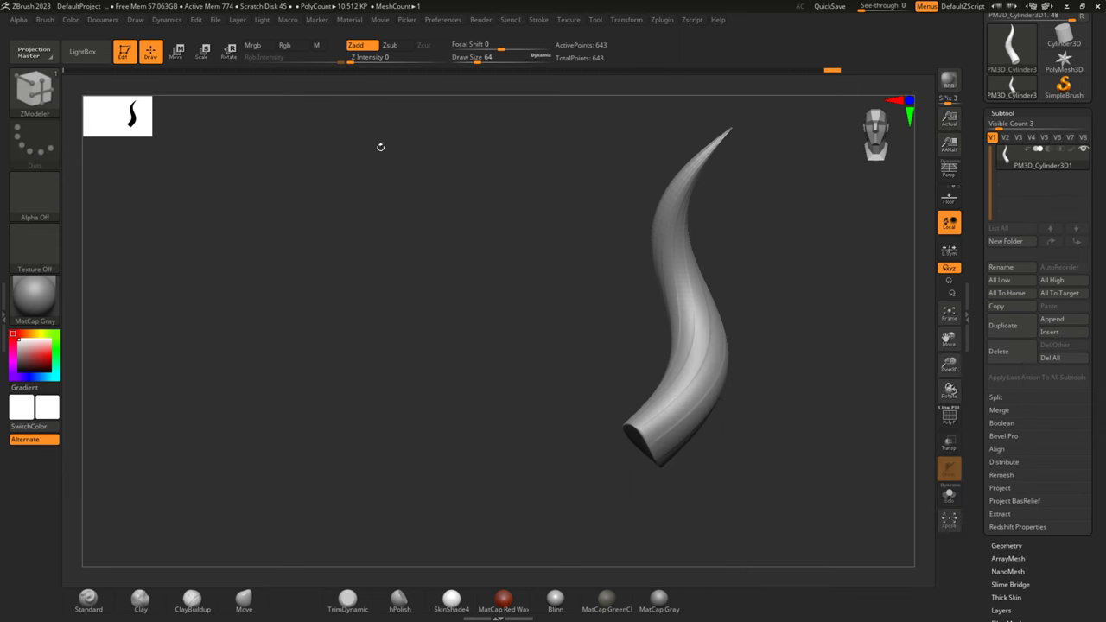
In LightBox's Recent tab, find and double-click Goblin.ZPR.
left_click(90, 52)
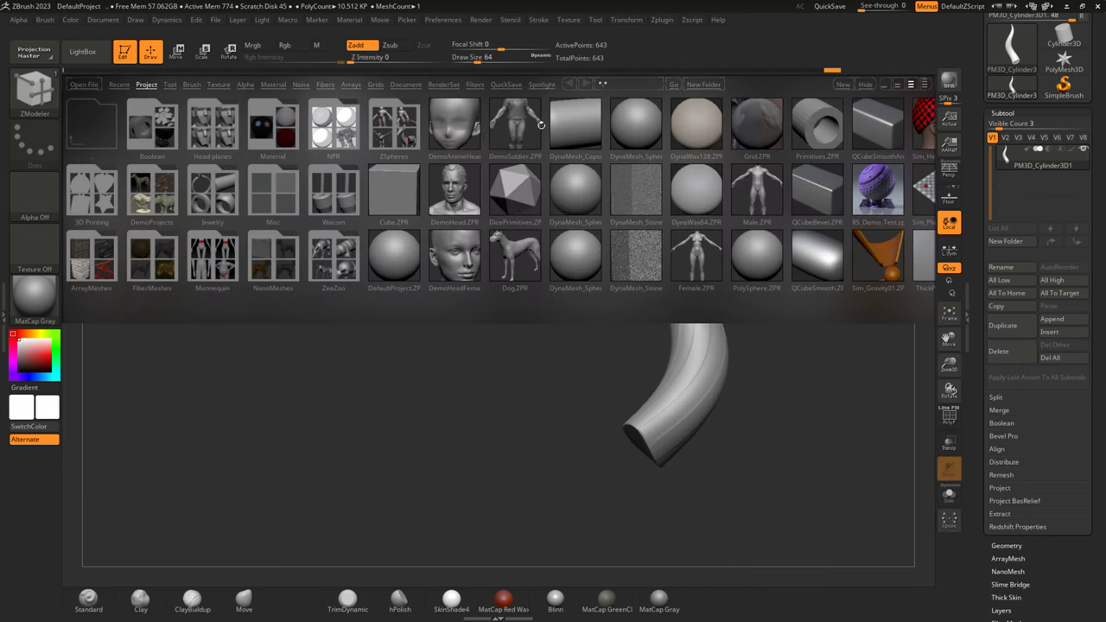
left_click(119, 84)
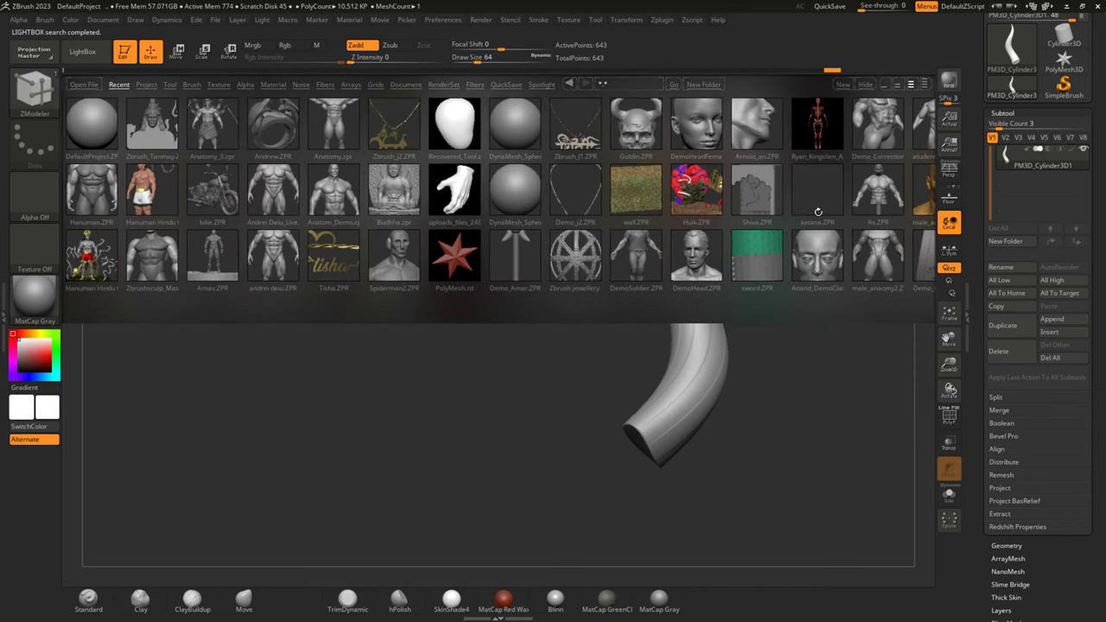
scroll(818, 212, "down", 2)
scroll(821, 212, "down", 2)
scroll(825, 212, "down", 2)
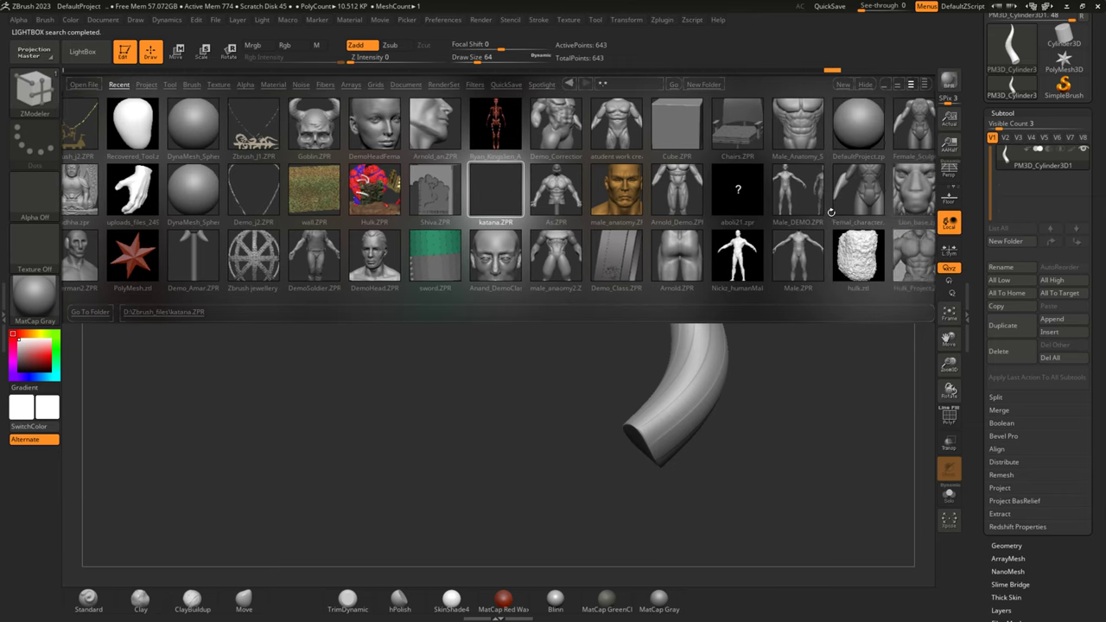
scroll(828, 213, "down", 3)
scroll(821, 216, "down", 1)
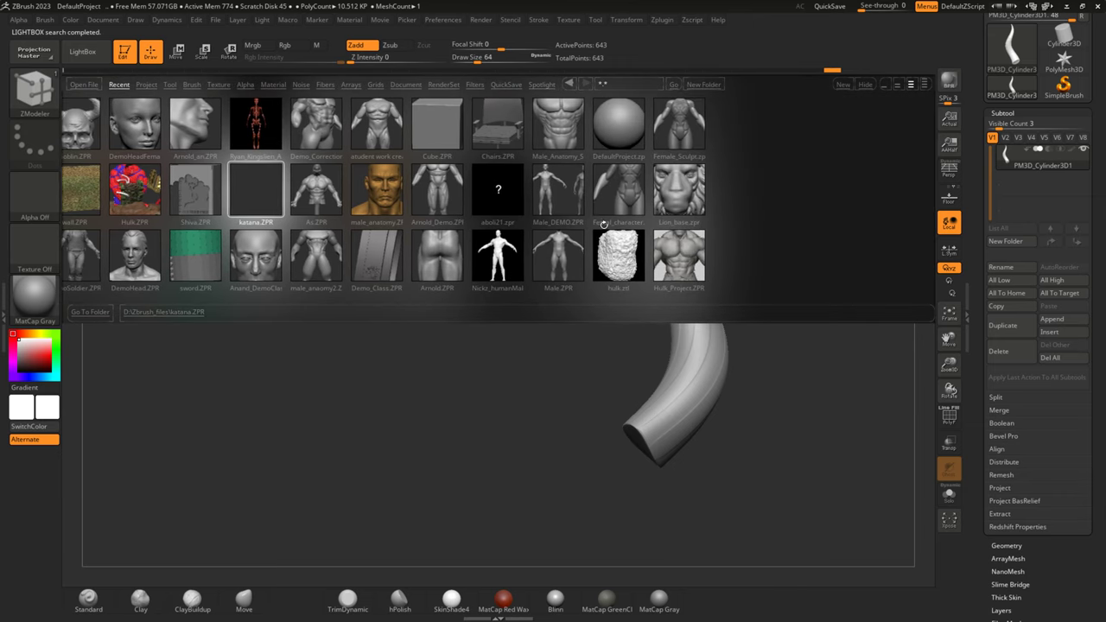
scroll(820, 211, "up", 2)
scroll(821, 212, "up", 1)
double_click(215, 124)
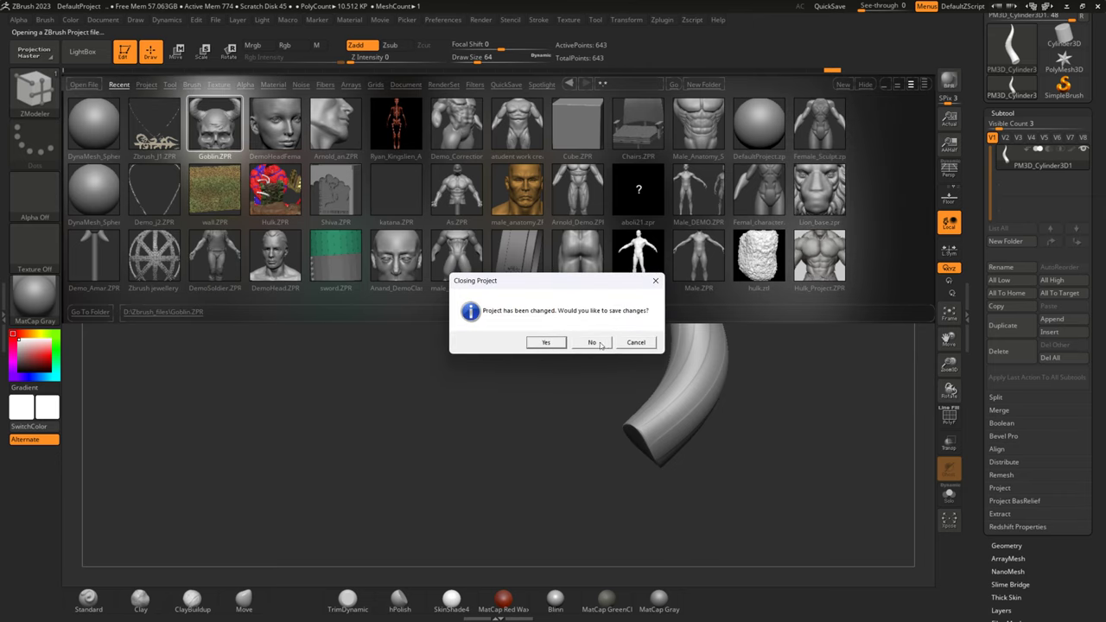
Cancel the project switch and make the horn a new brush via Brush > Create > Create InsertMesh.
left_click(643, 344)
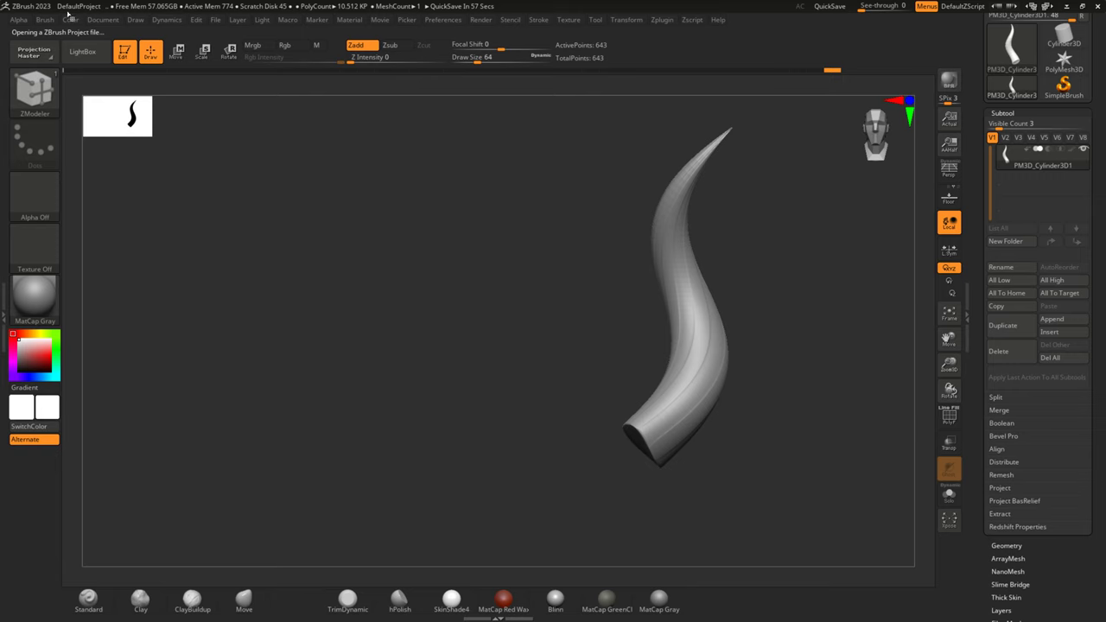
left_click(46, 20)
left_click(78, 277)
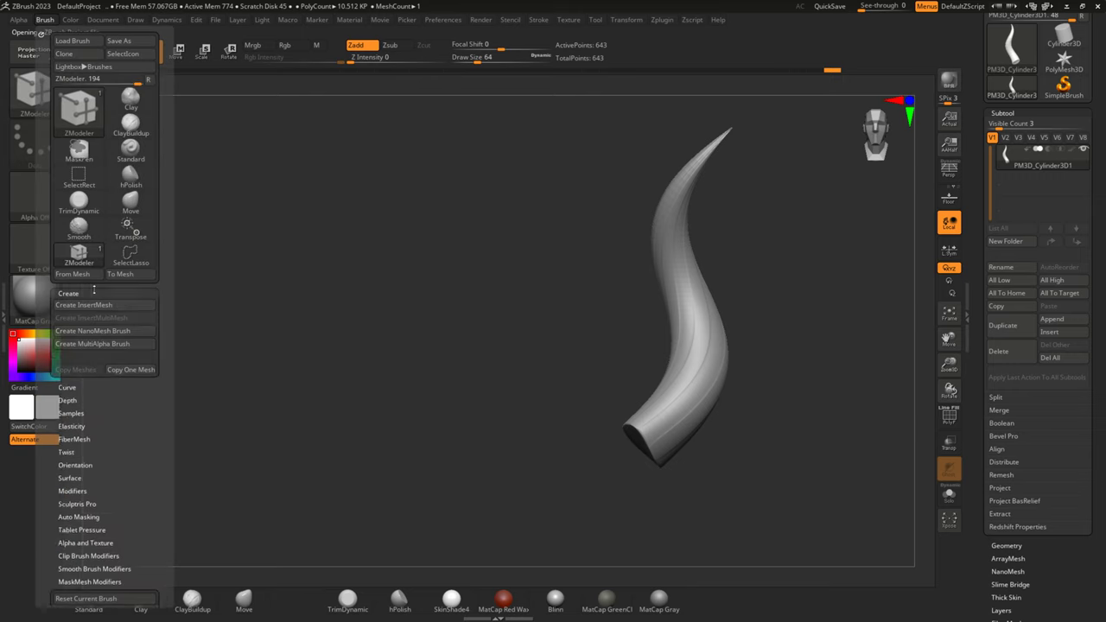
left_click(121, 306)
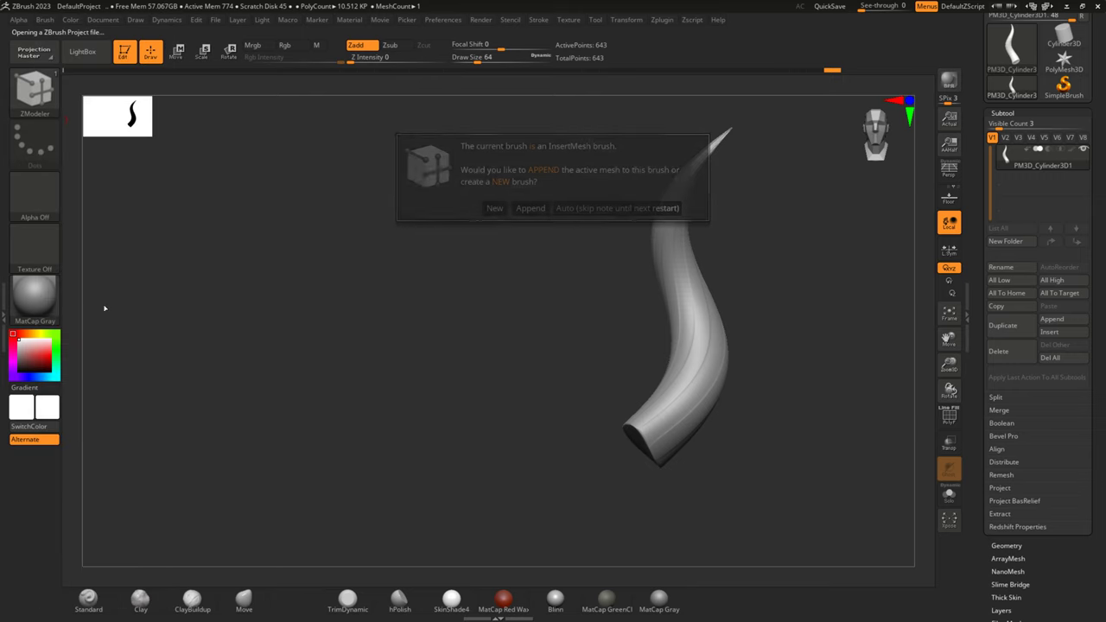
left_click(495, 209)
mouse_move(418, 245)
left_mouse_down()
mouse_move(407, 236)
mouse_move(462, 250)
mouse_move(505, 322)
left_mouse_up()
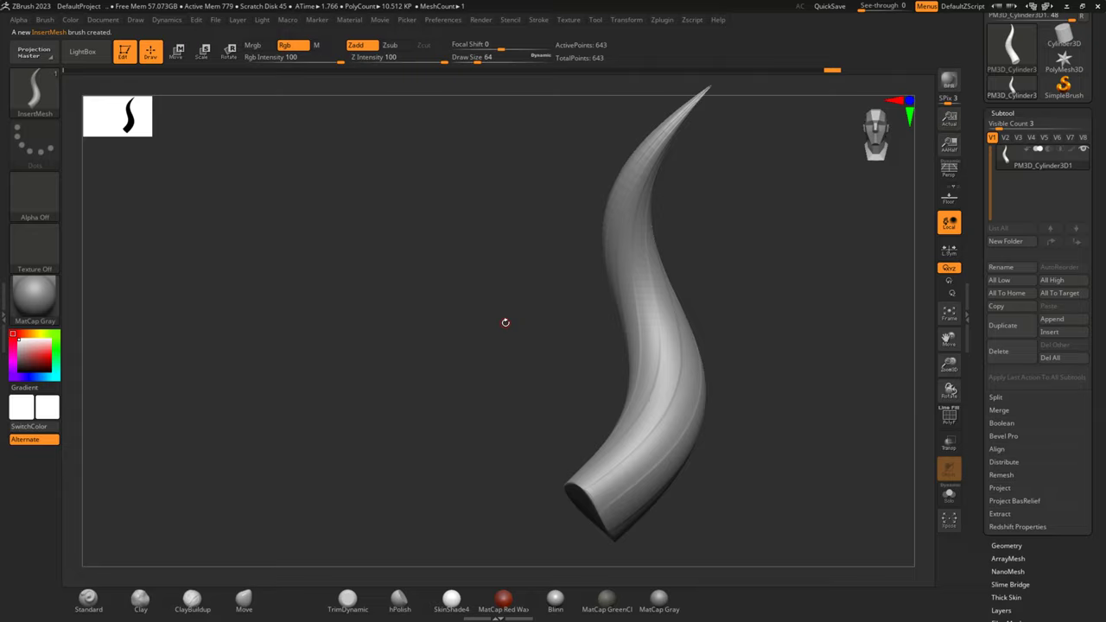